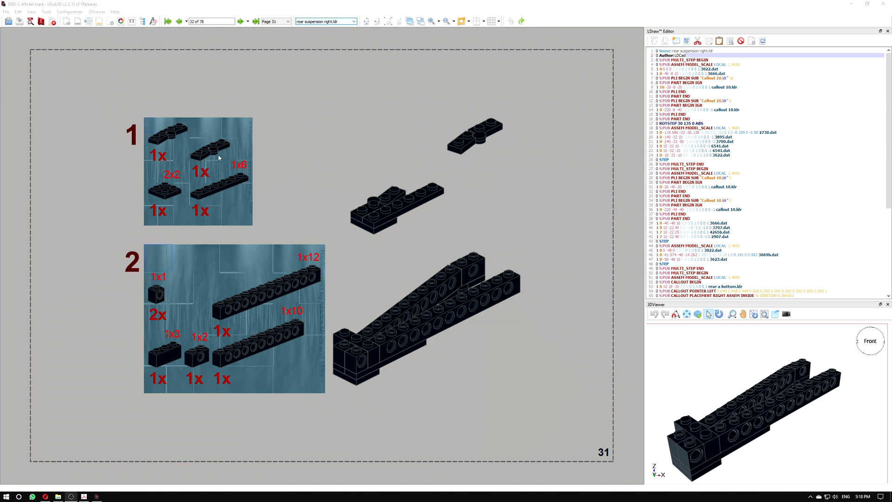
click(169, 135)
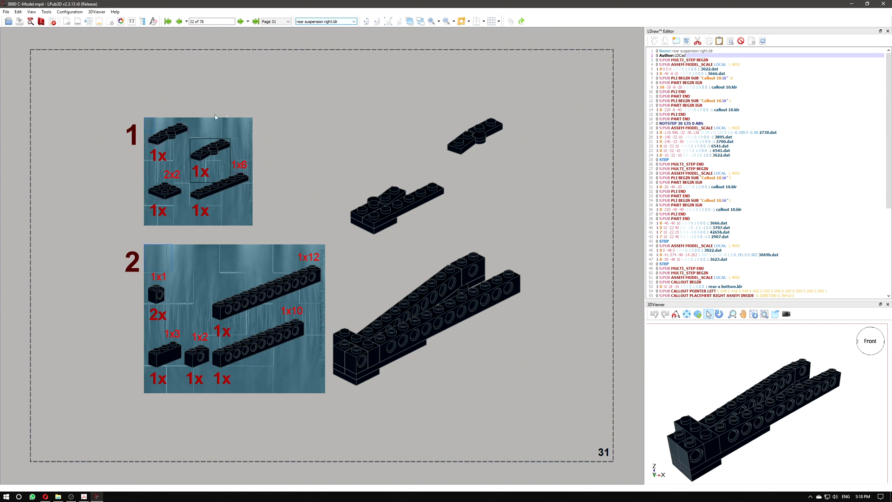
click(263, 147)
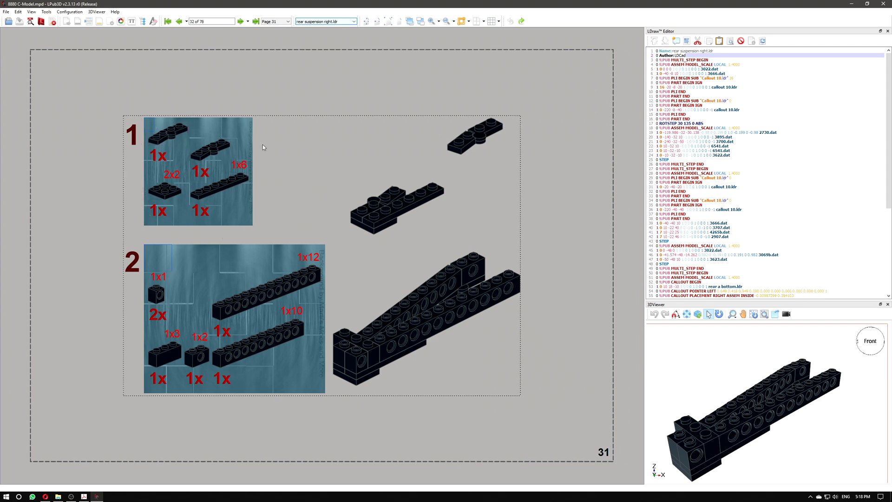
click(260, 104)
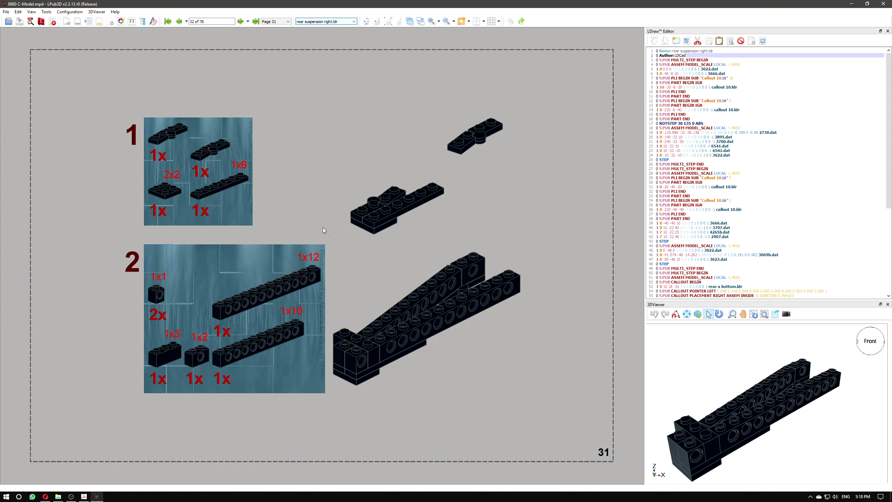
Step: Substitute the light hinge callout (Callout 10.ldr) beneath the missing size label in step 1's parts list with 2429c01.dat, Hinge Plate 1 x 4 (Complete)
right_click(215, 149)
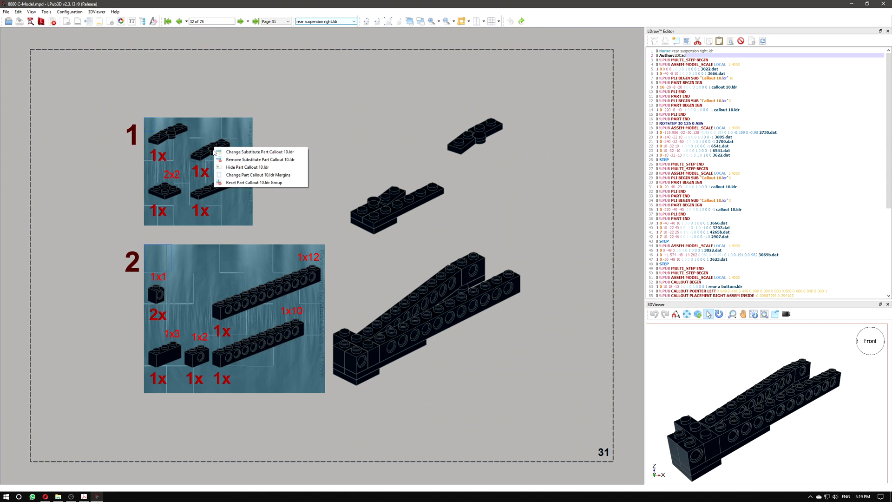
click(261, 153)
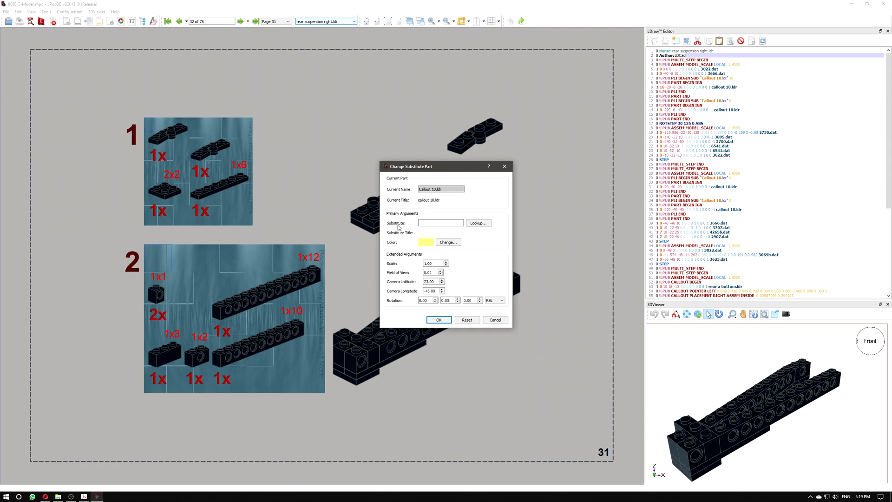
click(470, 224)
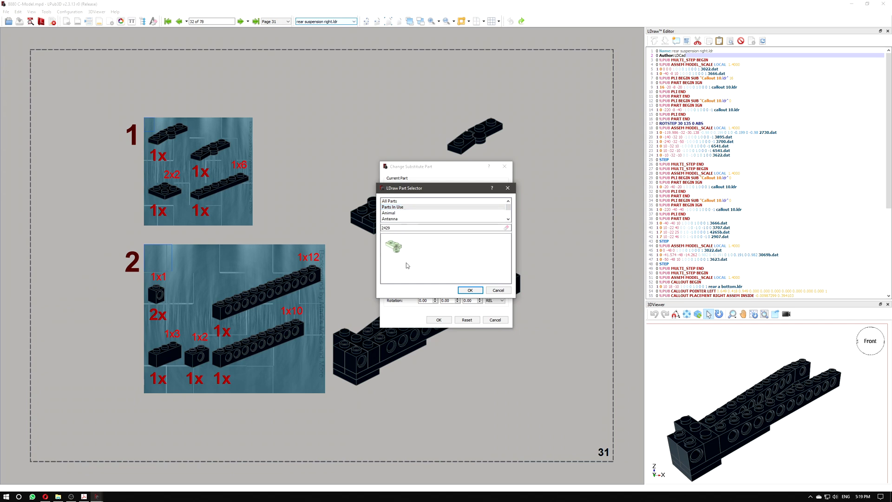
click(399, 201)
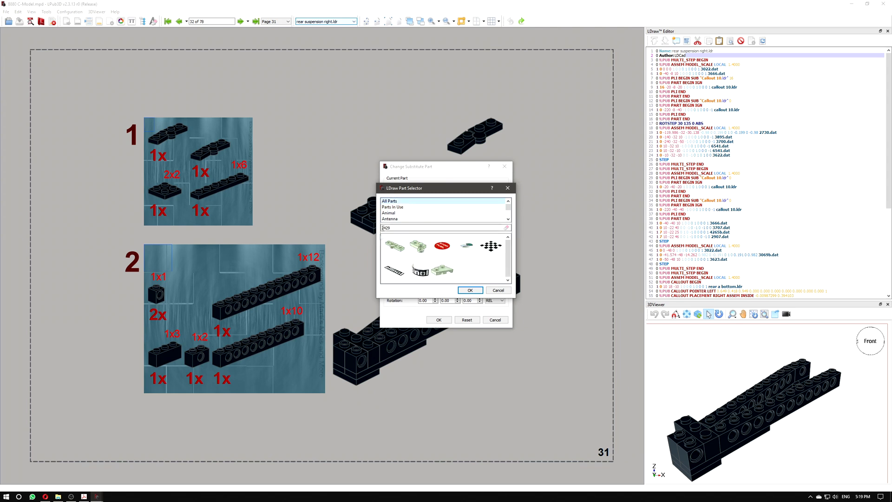
click(393, 247)
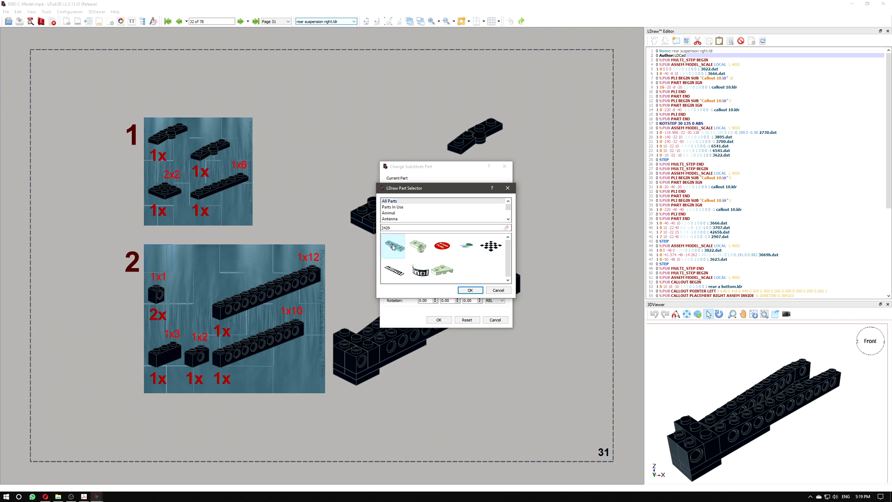
click(468, 291)
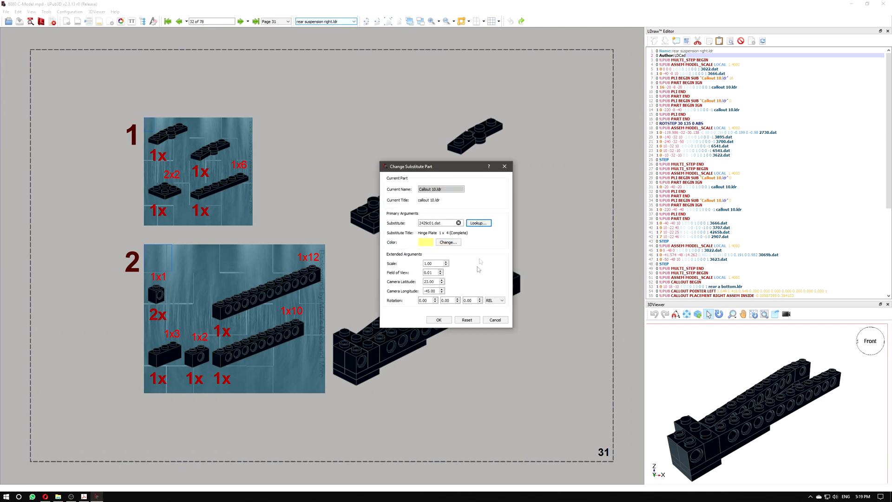
click(439, 319)
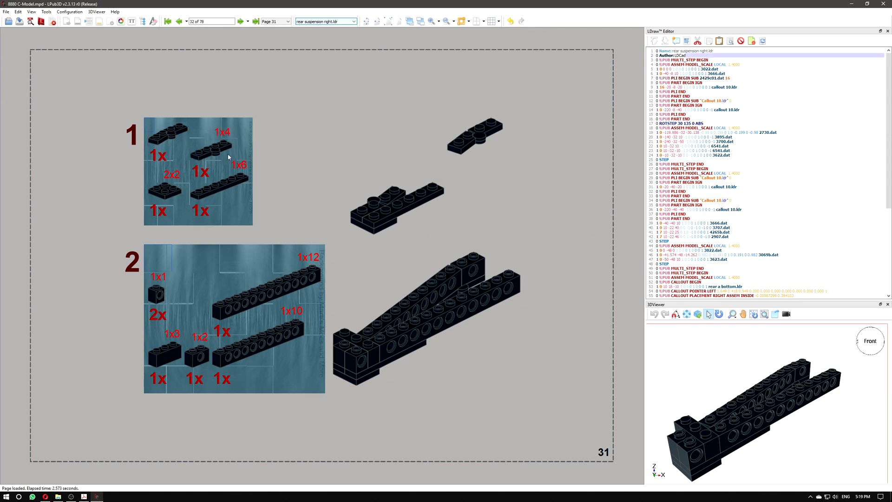
Step: Substitute the other Callout 10.ldr hinge part in step 1's parts list with the complete 1 x 4 hinge plate, 2429c01.dat
click(157, 131)
right_click(169, 133)
click(177, 136)
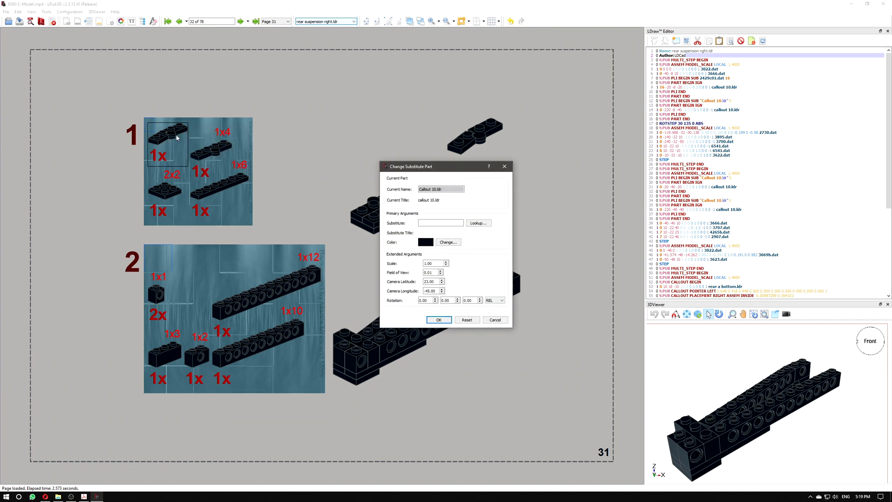
click(469, 224)
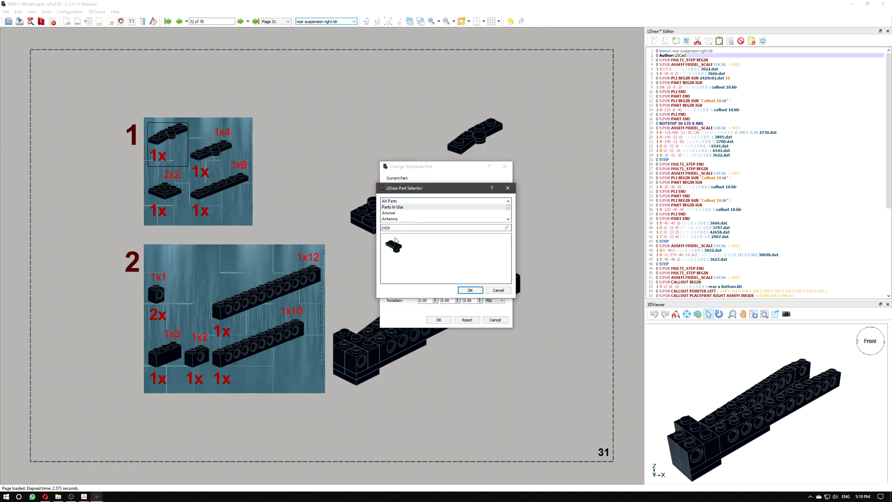
click(394, 246)
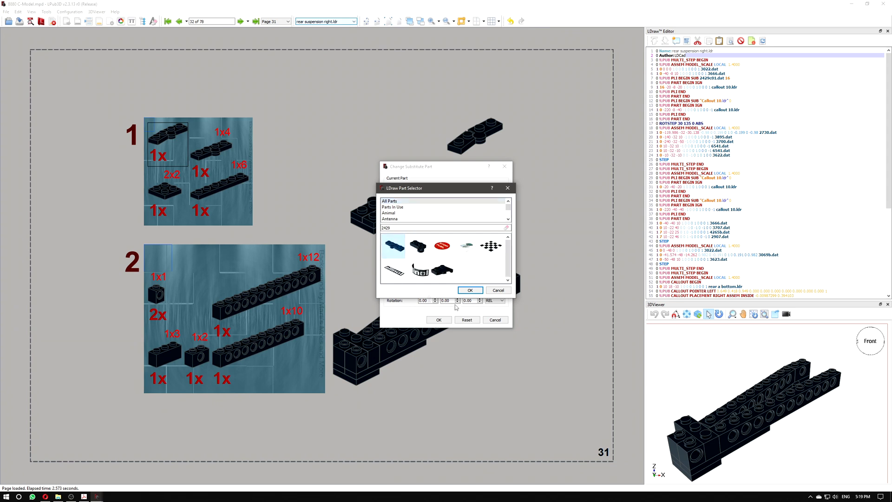
click(469, 290)
click(438, 320)
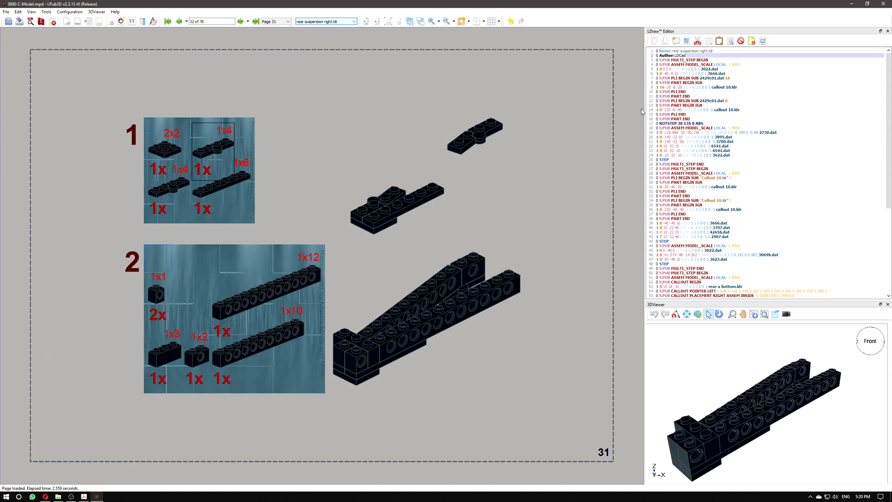
Step: Set the colour code of the first 2429c01.dat substitution on line 7 of the model code to 0 and update the page
double_click(679, 78)
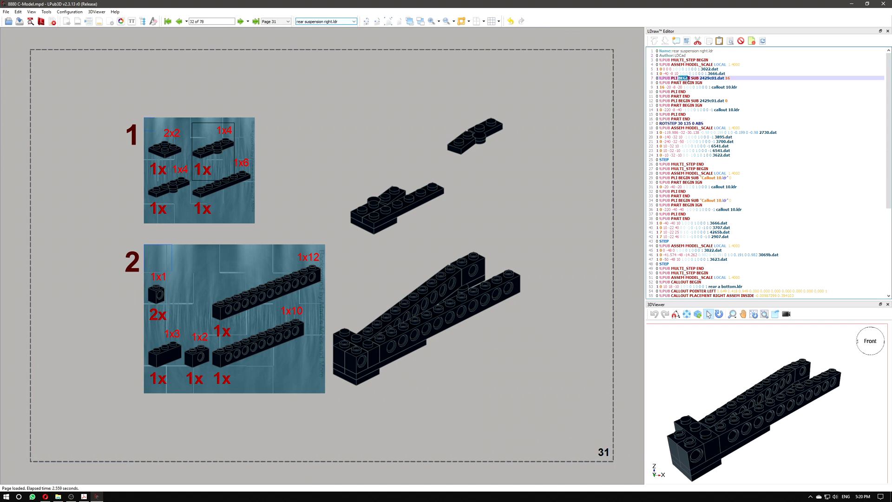
click(692, 78)
double_click(726, 101)
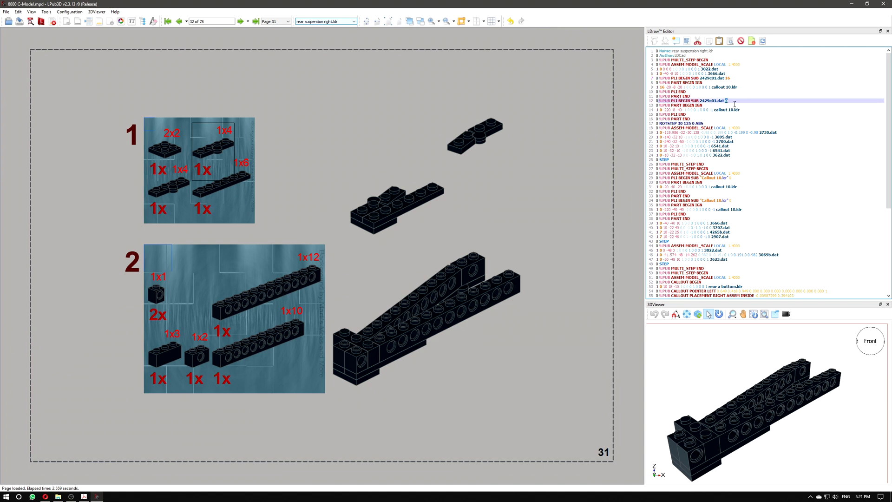
click(732, 78)
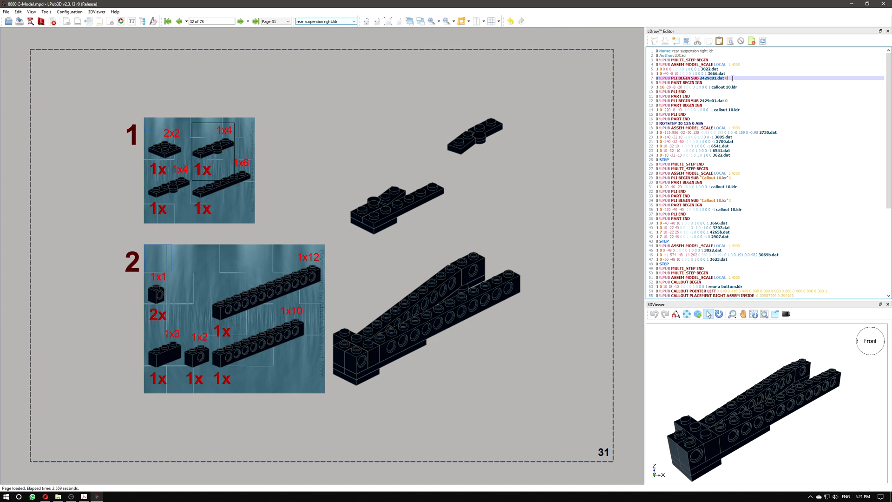
click(751, 42)
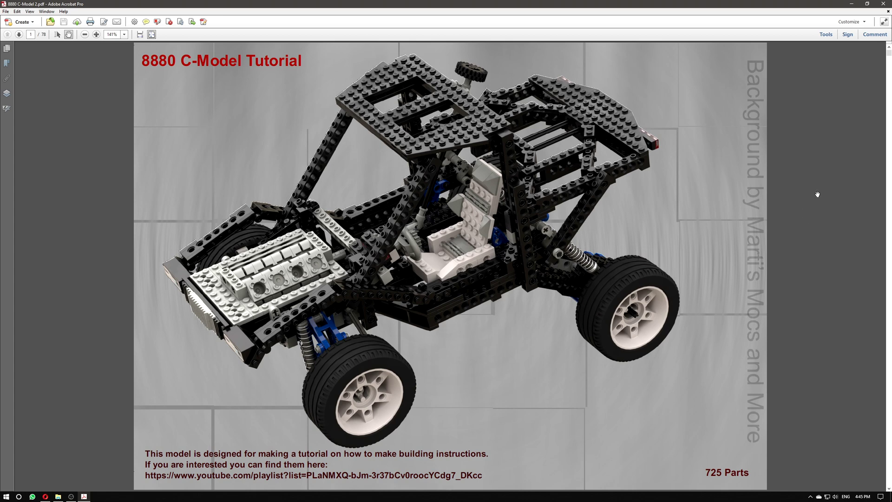
Step: In Adobe Acrobat, show the page thumbnails of 8880 C-Model 2.pdf, view page 14 and return to the cover page
scroll(804, 191, down, 1)
scroll(781, 196, up, 1)
scroll(475, 236, down, 1)
scroll(519, 219, up, 1)
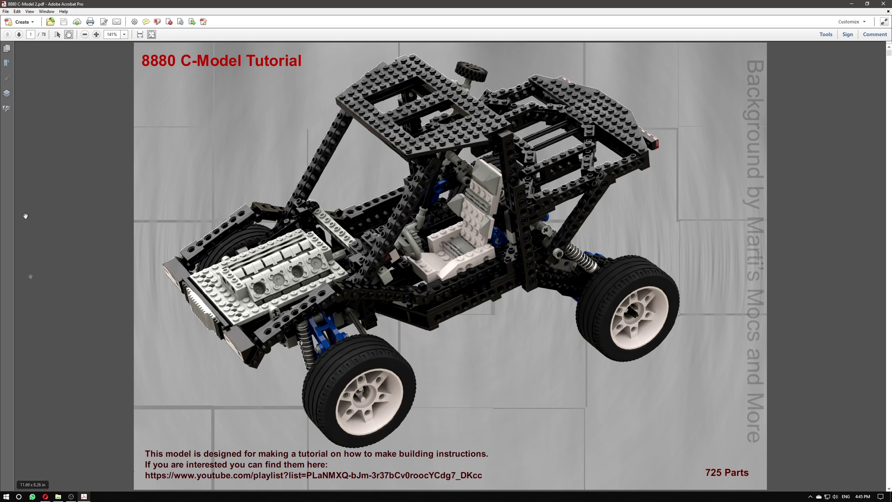
click(7, 48)
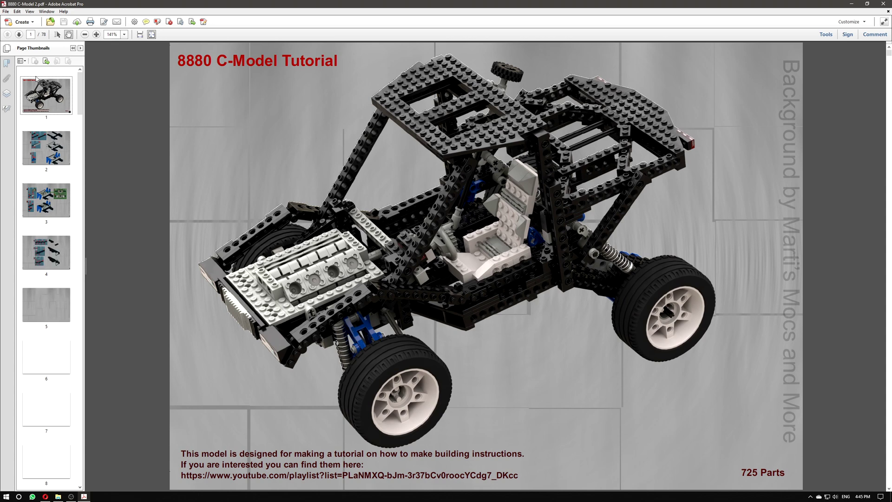
scroll(40, 330, down, 6)
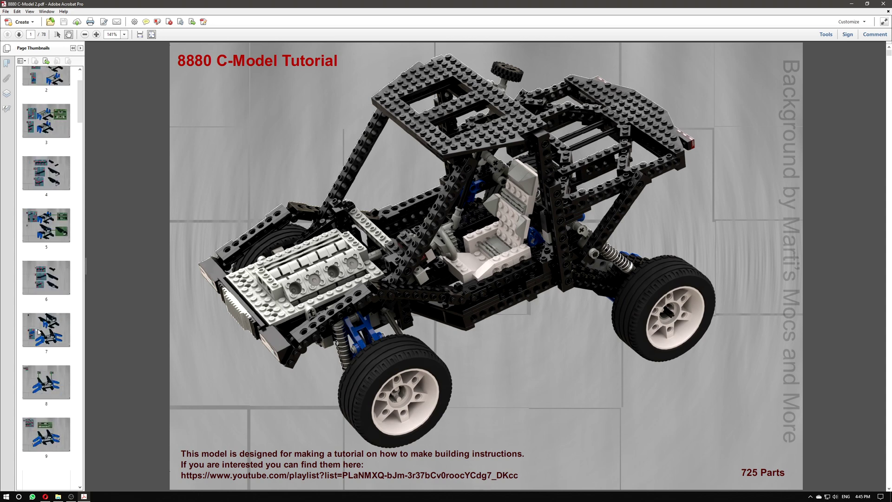
scroll(40, 330, down, 2)
click(44, 325)
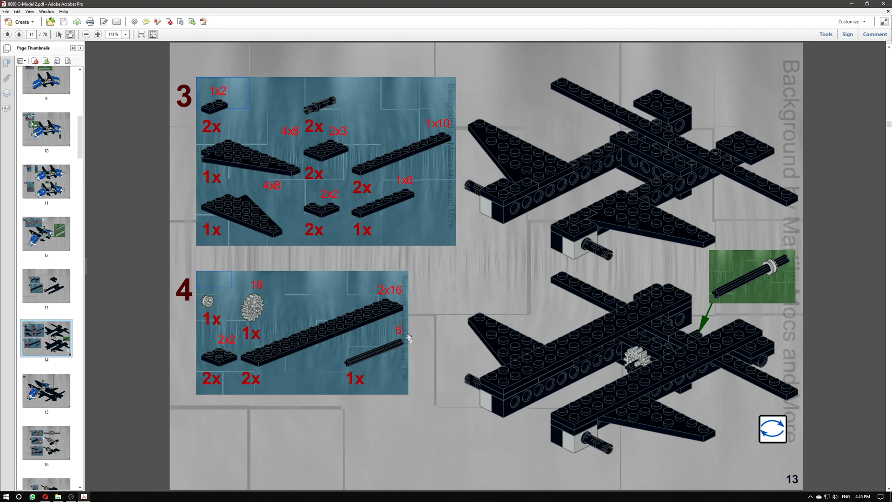
scroll(53, 252, up, 4)
scroll(53, 252, up, 4)
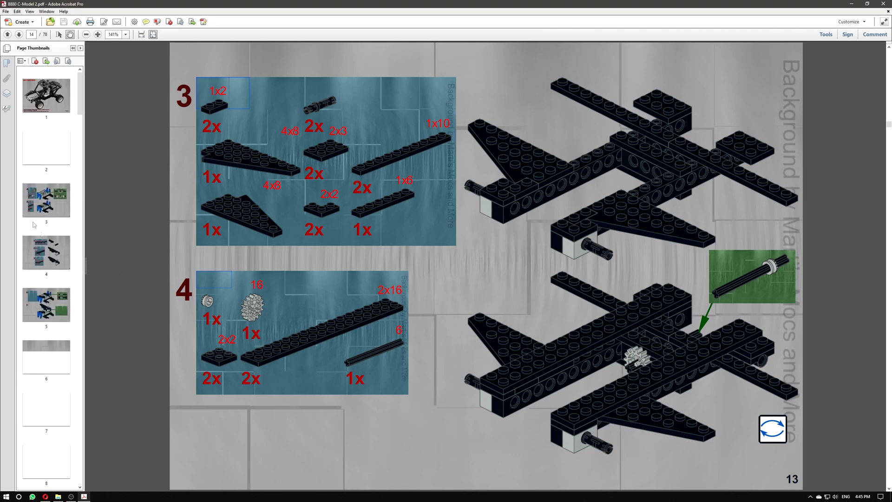
click(53, 104)
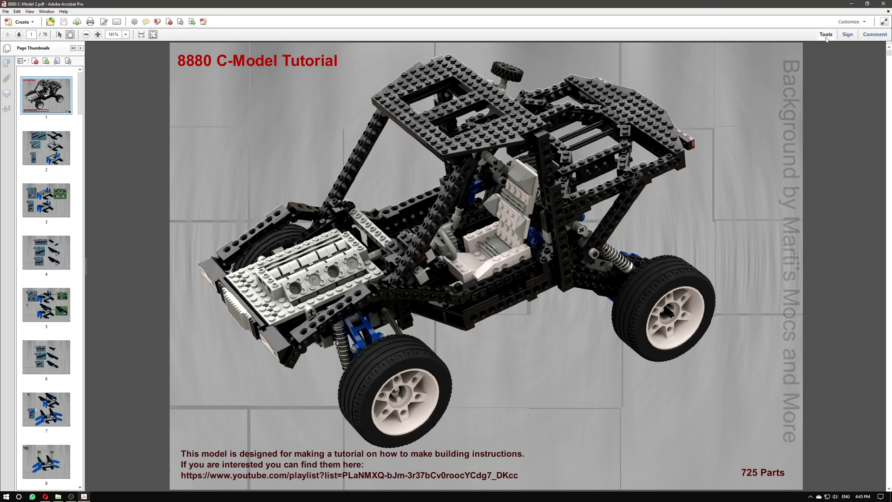
Step: Turn on text and image editing for the cover page
click(826, 35)
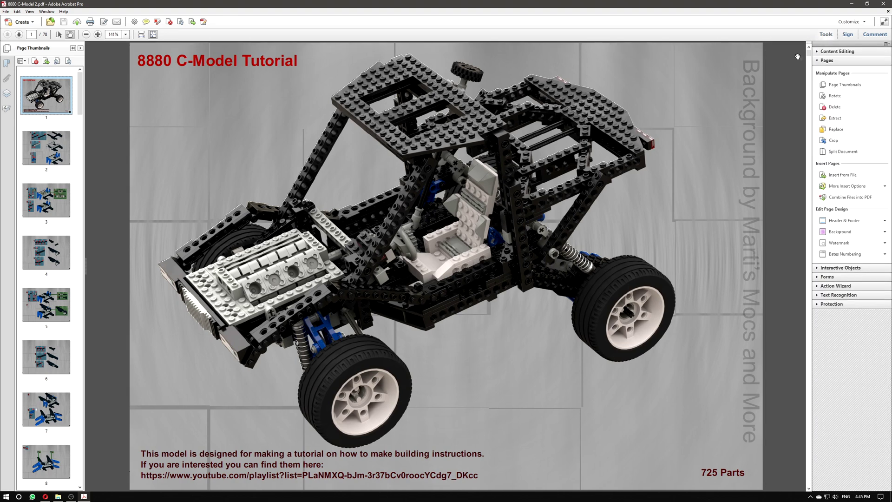
click(821, 52)
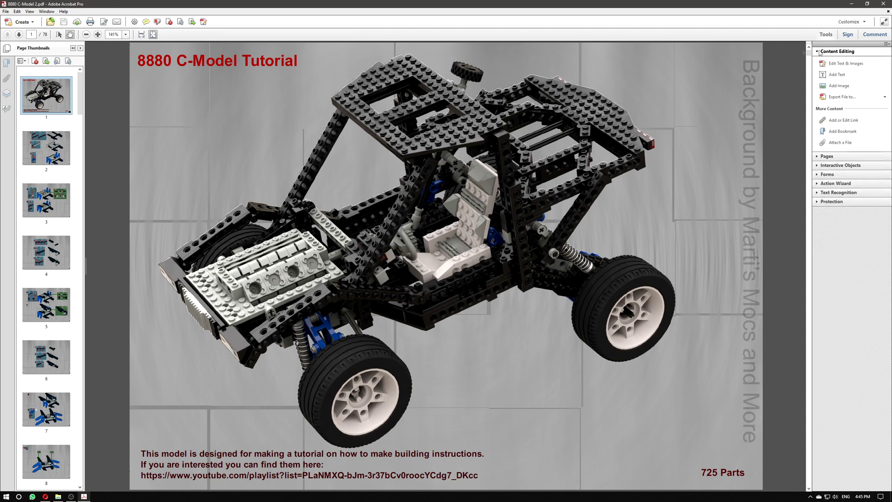
click(848, 65)
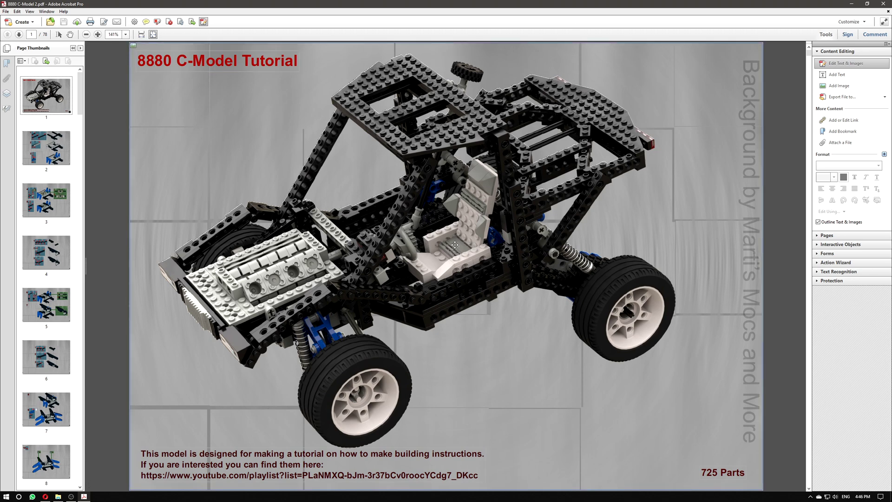
Step: Try to move the cover's car image slightly and delete it, and undo these changes
click(470, 233)
drag(470, 235, 476, 233)
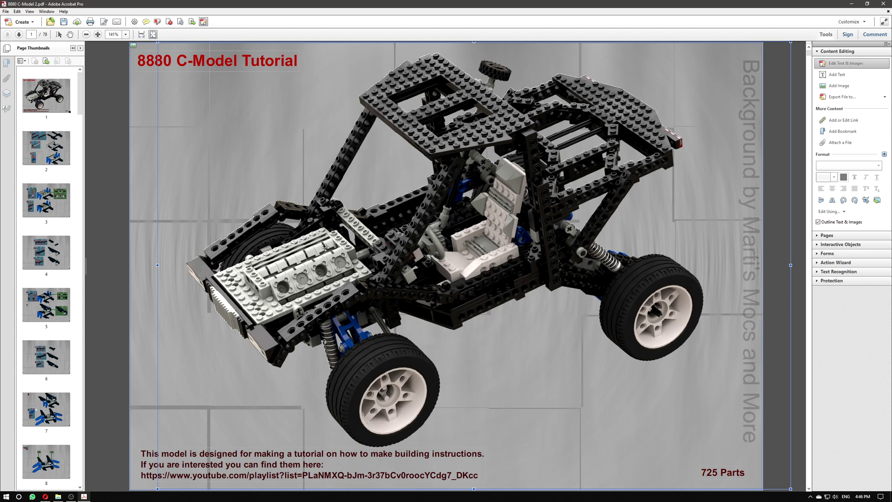
key(Delete)
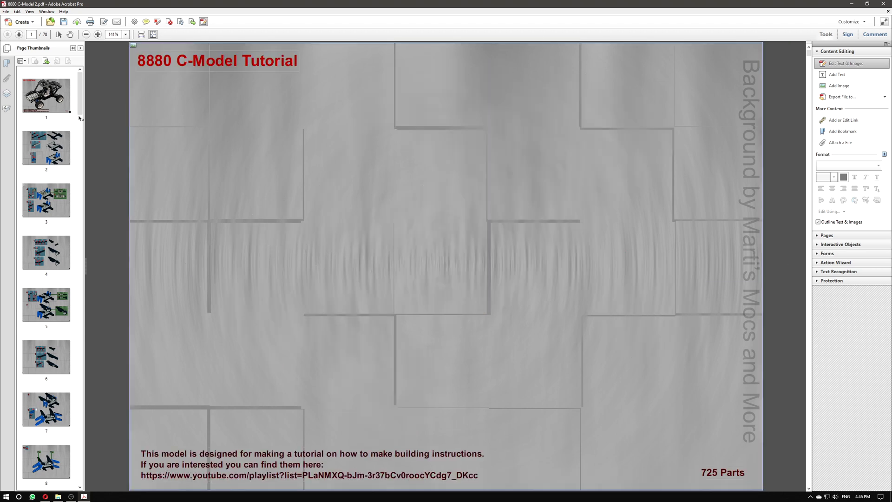
key(ctrl+z)
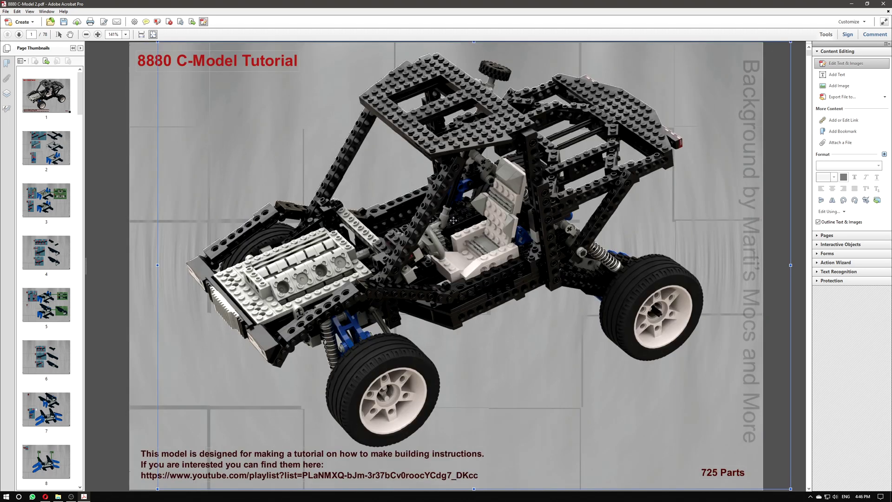
key(Delete)
key(ctrl+z)
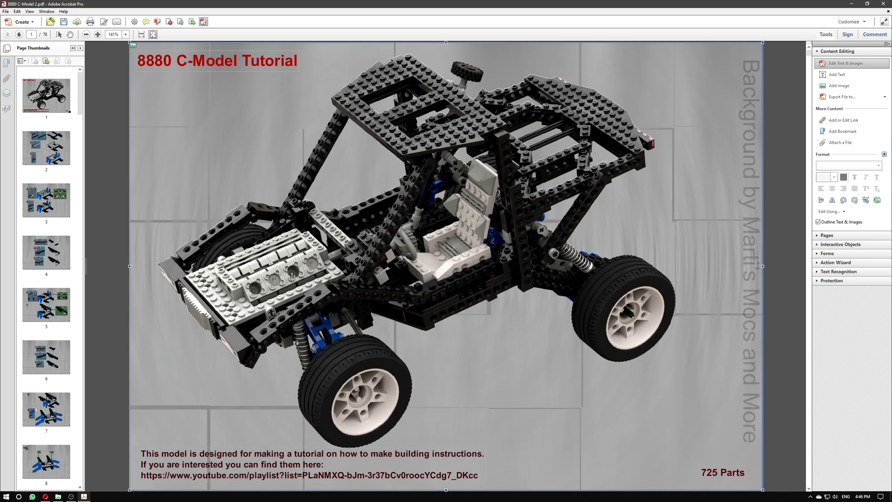
Step: Try to shift the car image sideways and remove it together with the cover texts, and undo the changes
key(Delete)
key(ctrl+z)
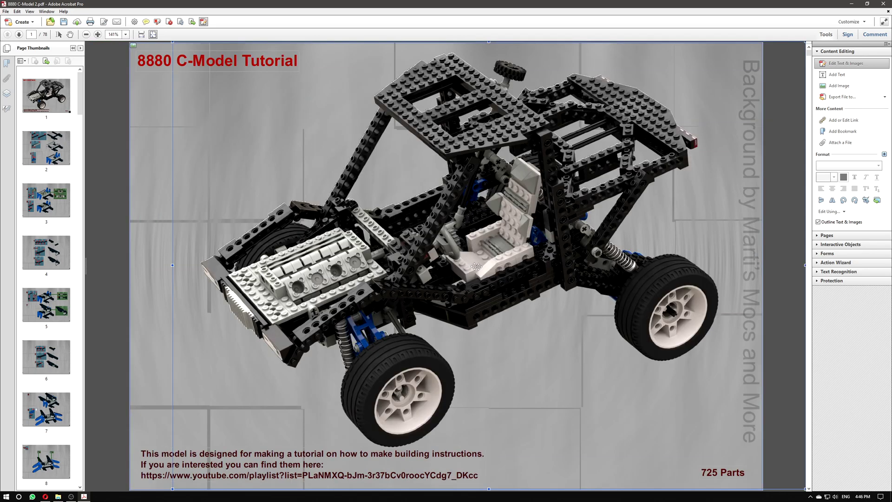
key(Delete)
key(ctrl+z)
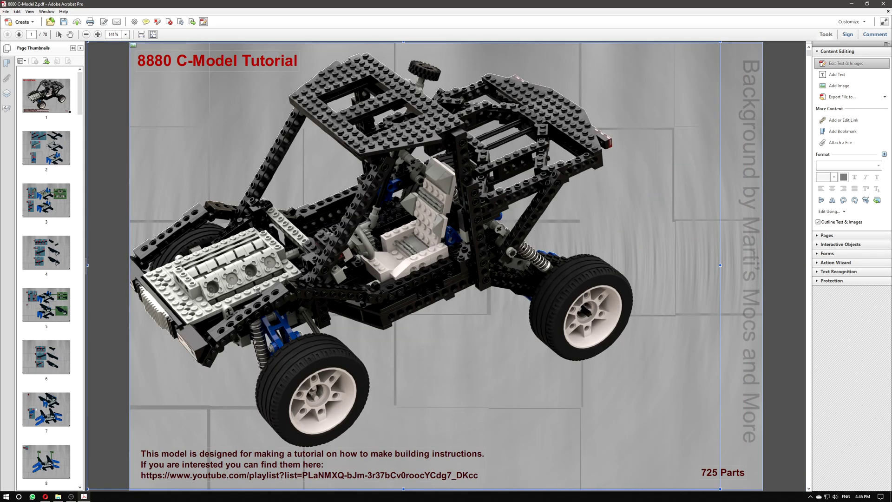
drag(325, 276, 368, 273)
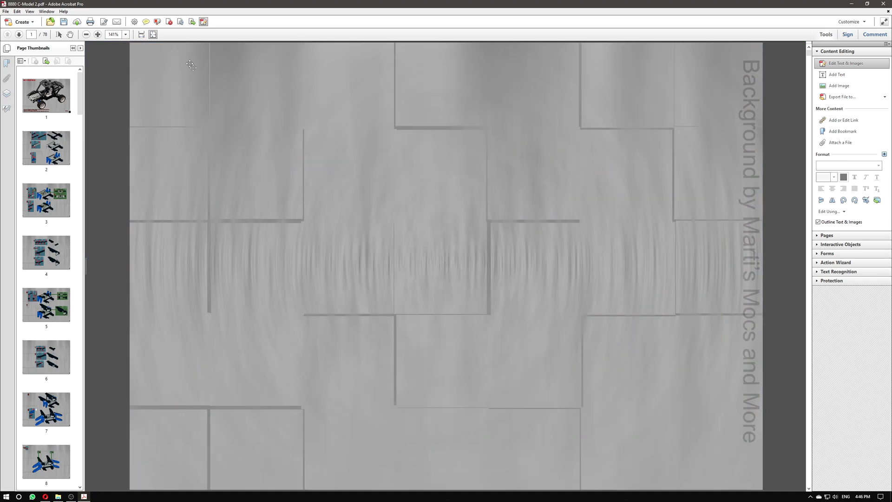
key(ctrl+z)
key(ctrl+shift+z)
key(ctrl+z)
Step: Try to replace "Model" in the cover title with "hello", and undo the change
click(190, 64)
drag(190, 63, 242, 60)
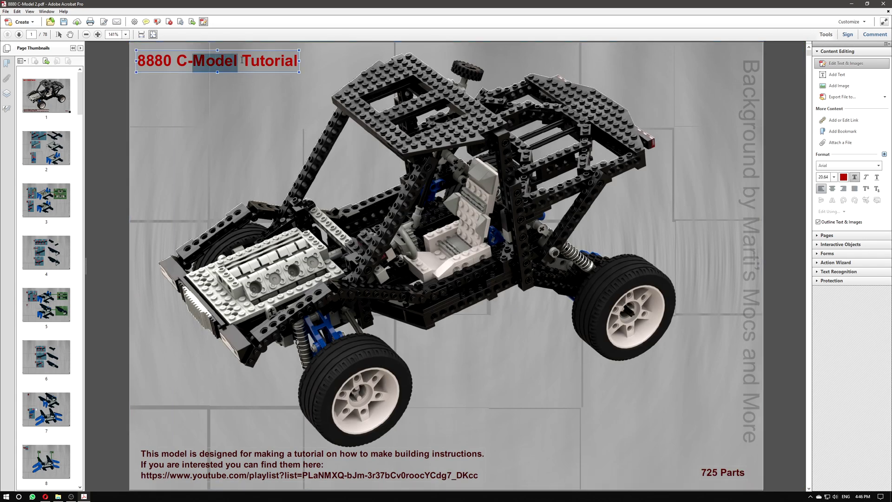
text(hello)
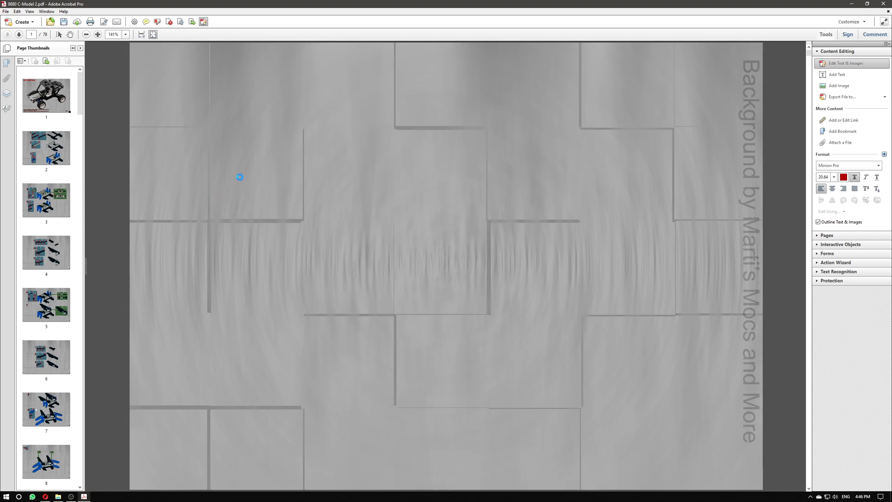
click(782, 108)
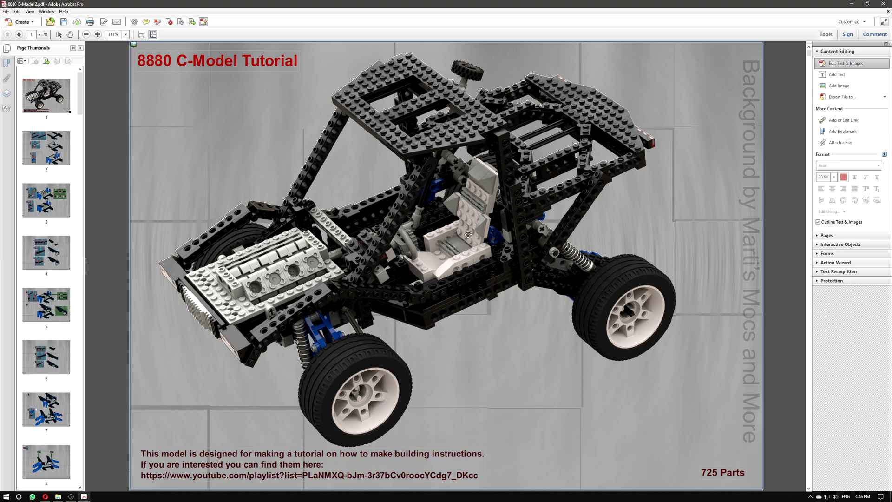
Step: On page 2, delete the size labels 1x4 in step 1, 1x8 in step 2, and 1x1 and 5x3x0.5 in step 3
scroll(472, 232, down, 1)
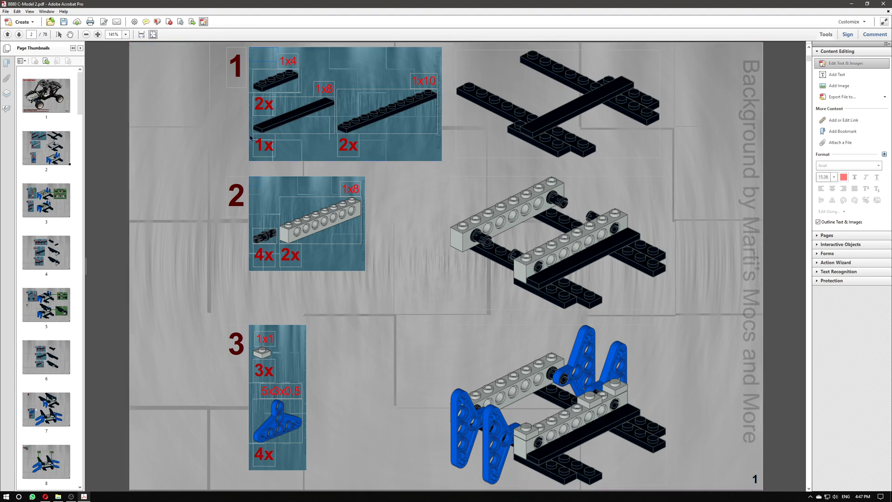
click(294, 66)
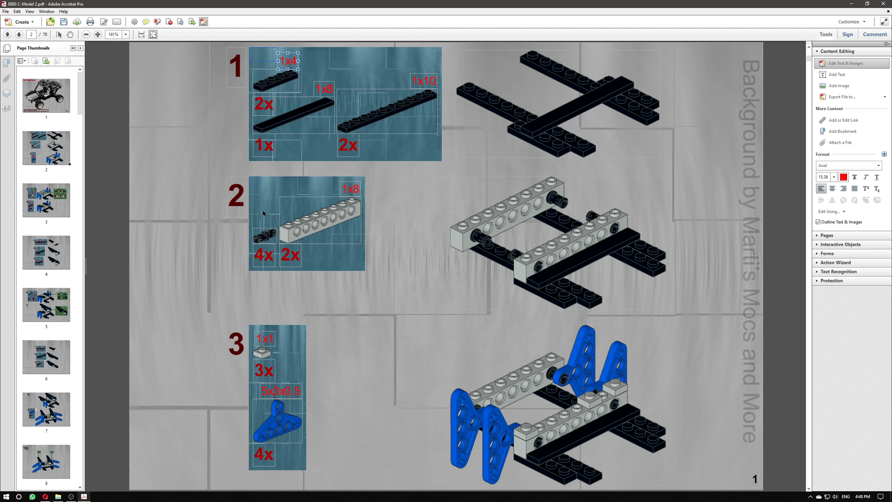
shift+click(348, 193)
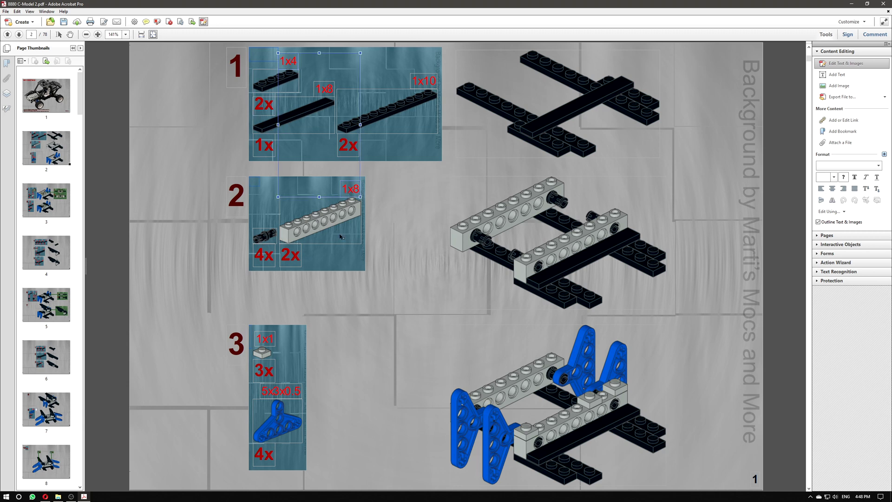
shift+click(269, 342)
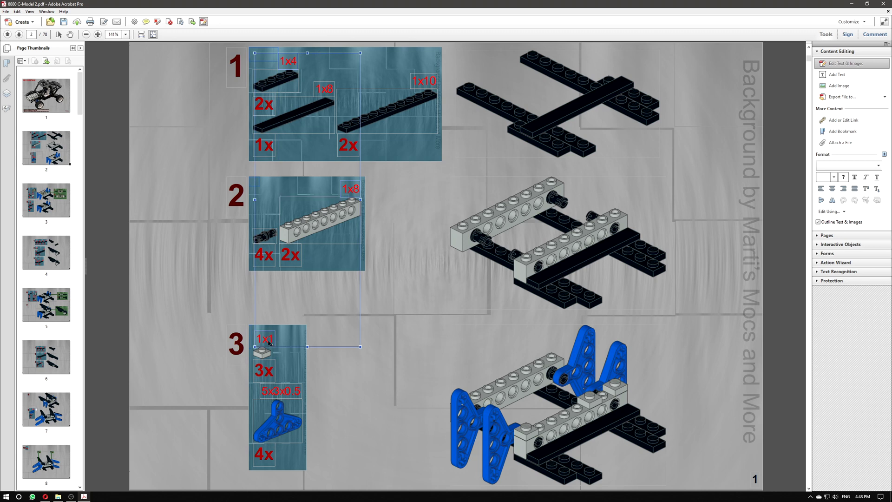
shift+click(282, 393)
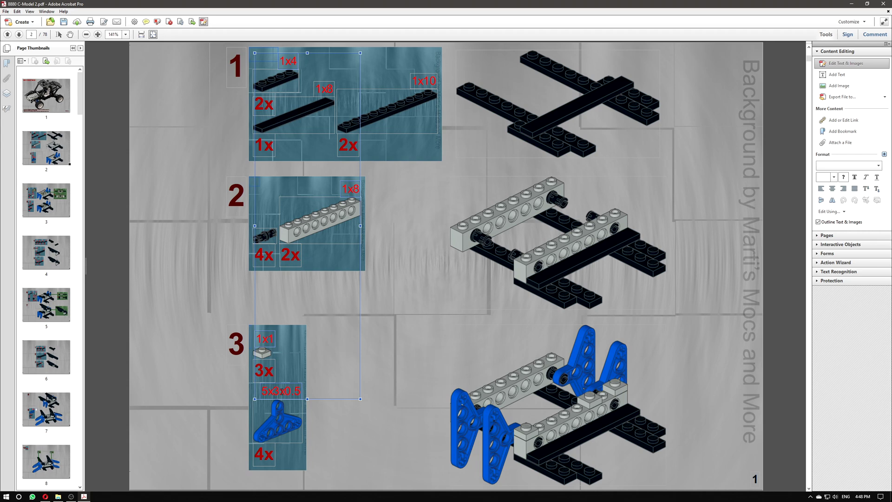
key(Delete)
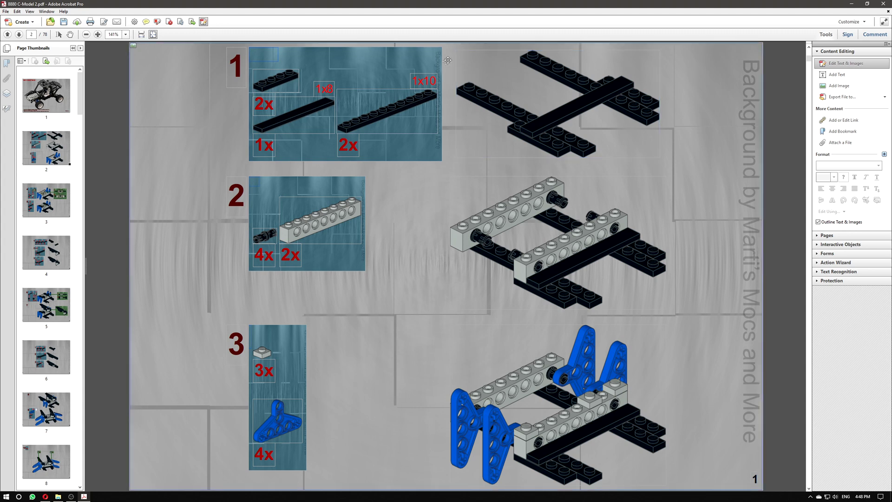
Step: Move the parts and quantities of steps 1 and 2 up to the top of their blue boxes
drag(449, 55, 248, 166)
drag(286, 84, 286, 60)
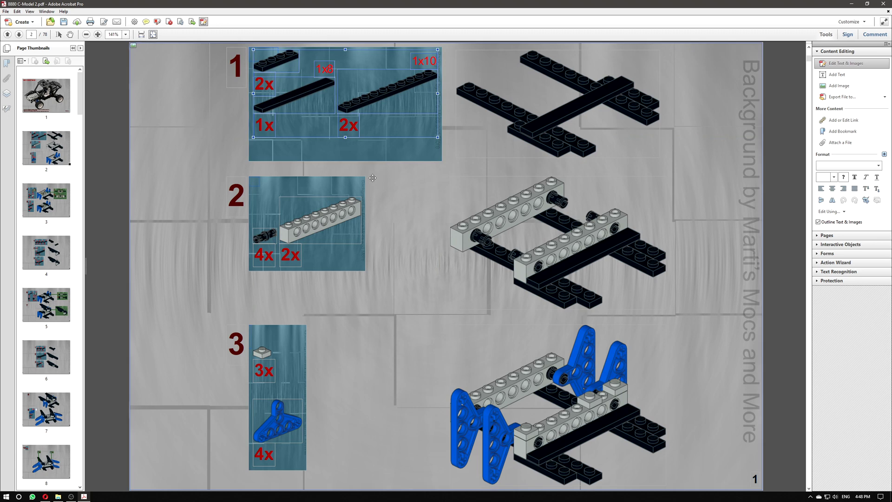
click(387, 187)
click(289, 228)
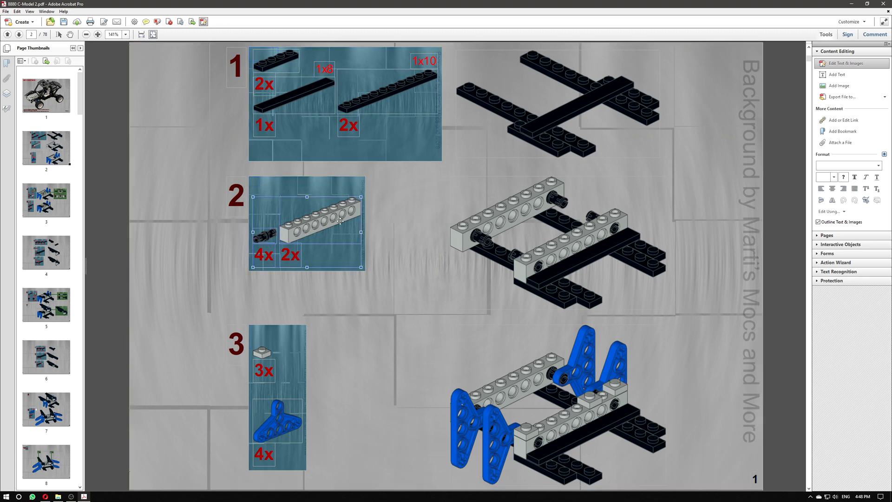
drag(344, 211, 344, 193)
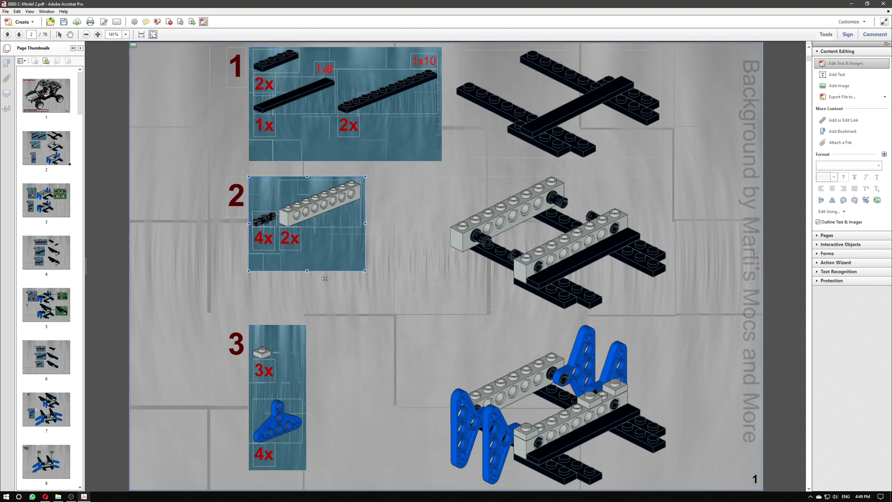
Step: Shorten the blue backgrounds of steps 2 and 1 from their lower edges to fit the moved parts
drag(307, 262, 306, 253)
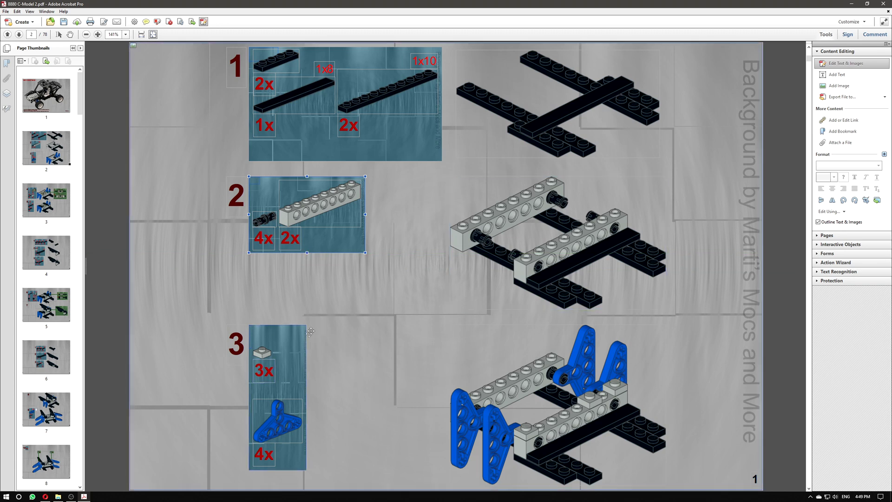
click(354, 157)
drag(346, 162, 348, 142)
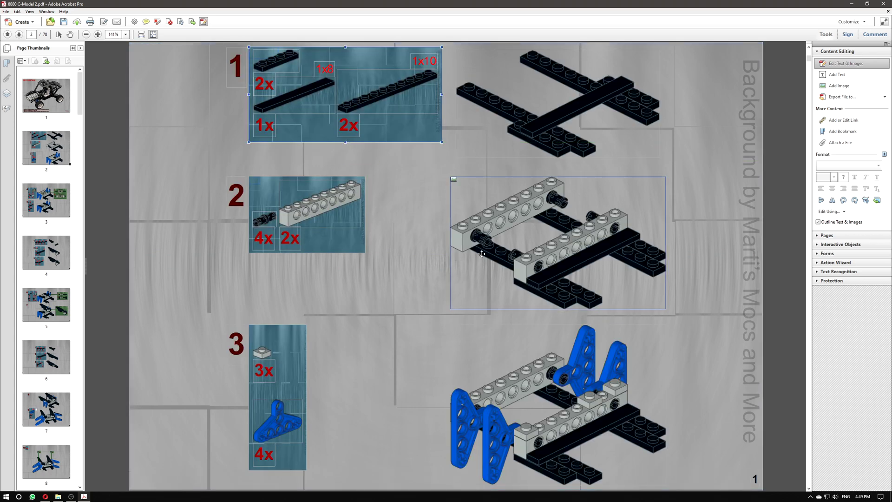
Step: On page 3, delete the size labels 14 and 1x2 in step 4 and 1x2, 1x6 and 1x4 in step 5
scroll(376, 290, down, 3)
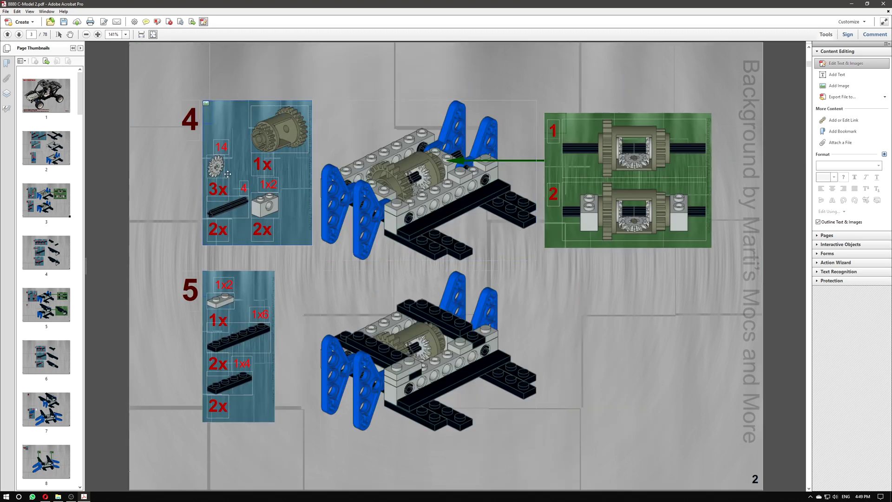
click(221, 146)
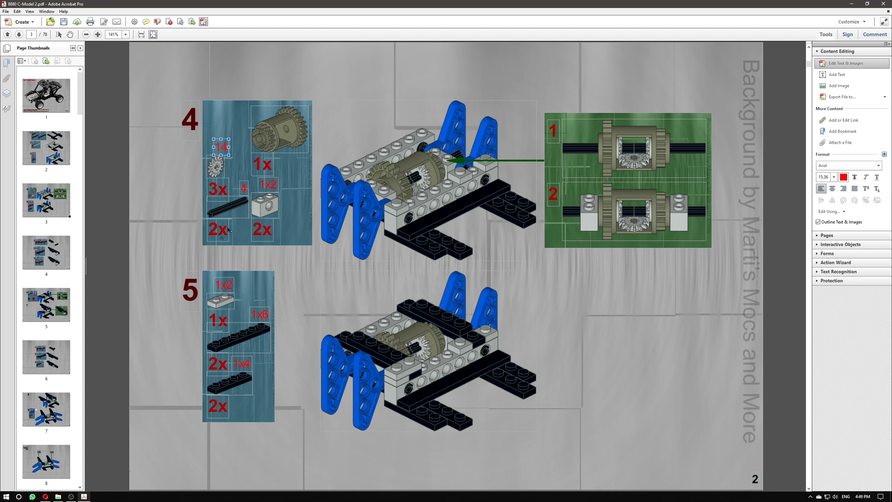
shift+click(263, 179)
shift+click(227, 284)
shift+click(248, 364)
key(Delete)
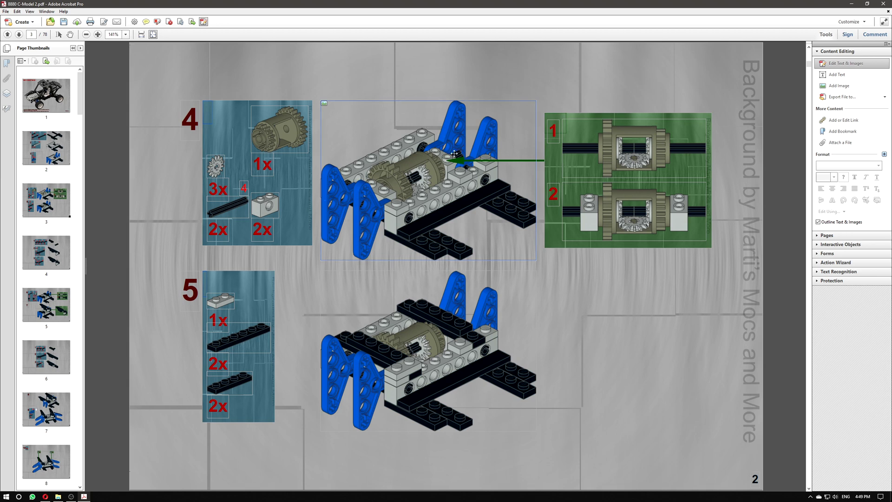
Step: Shift the green callout of step 4, with its two sub-steps, horizontally away from the model image
drag(736, 92, 523, 272)
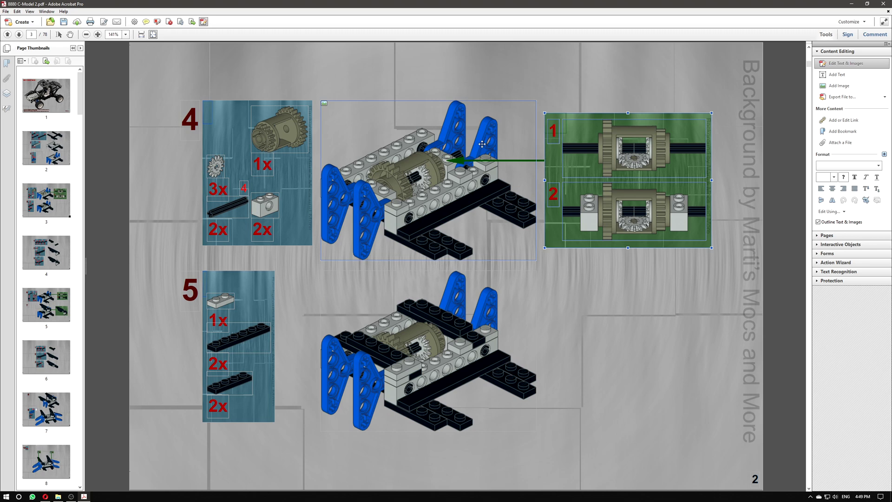
drag(588, 164, 623, 164)
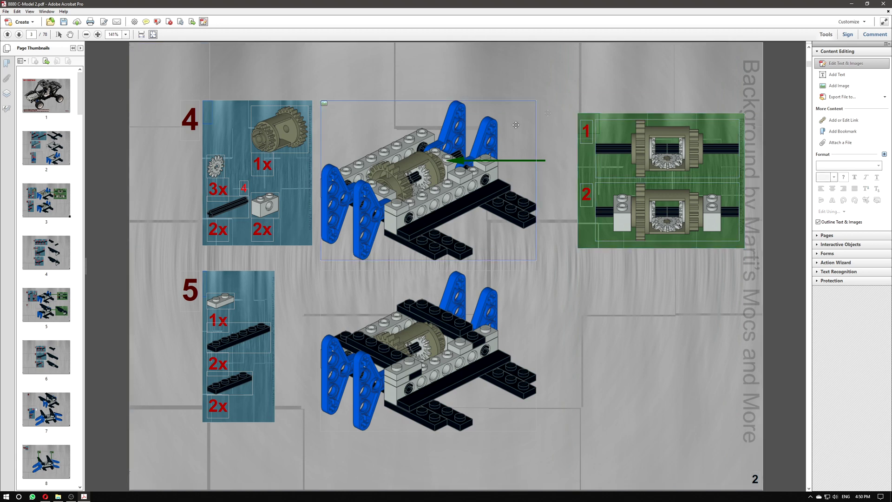
click(559, 167)
Step: Lengthen the green arrow in step 4 so its tail reaches the moved callout, and show the whole page again
click(508, 161)
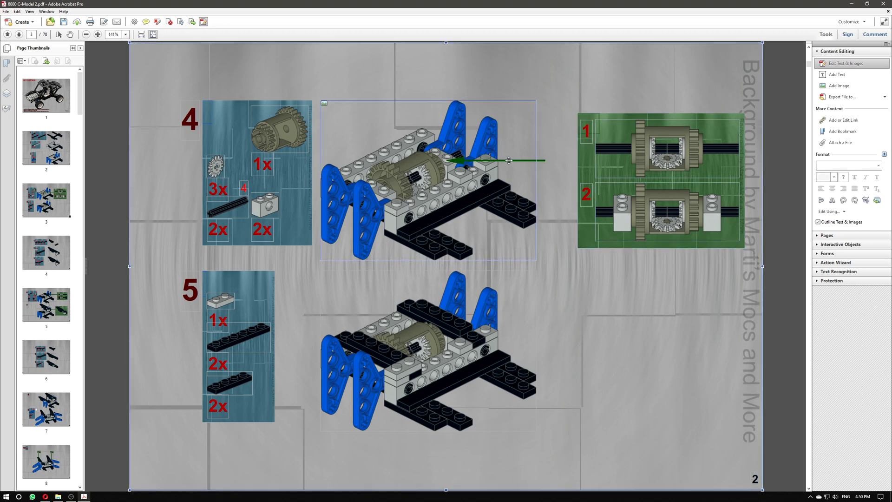
scroll(508, 161, up, 2)
scroll(509, 162, up, 6)
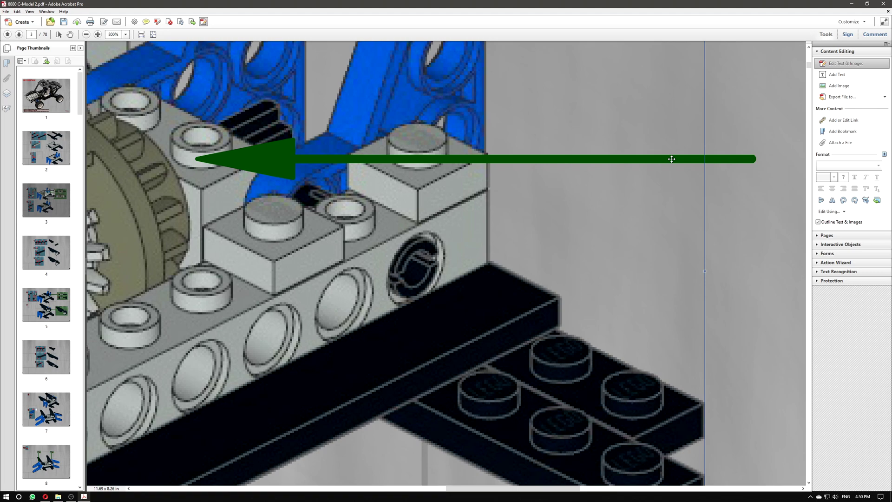
click(648, 161)
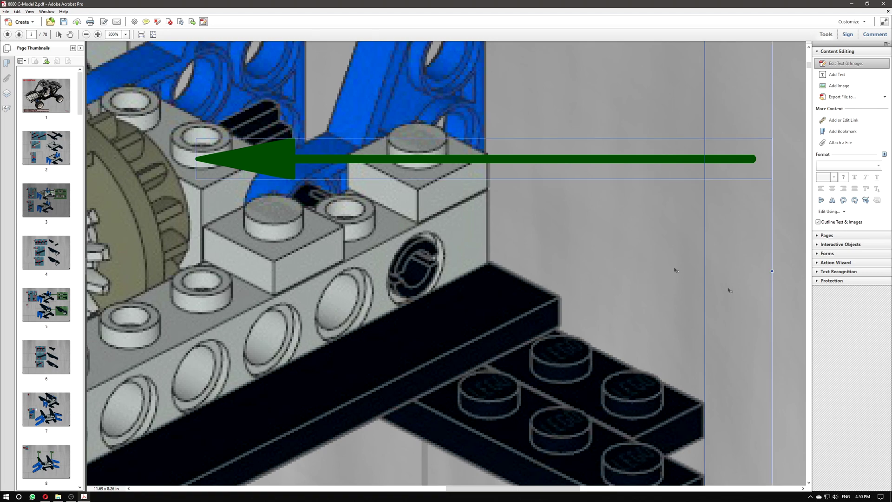
scroll(620, 243, down, 1)
ctrl+scroll(604, 238, down, 2)
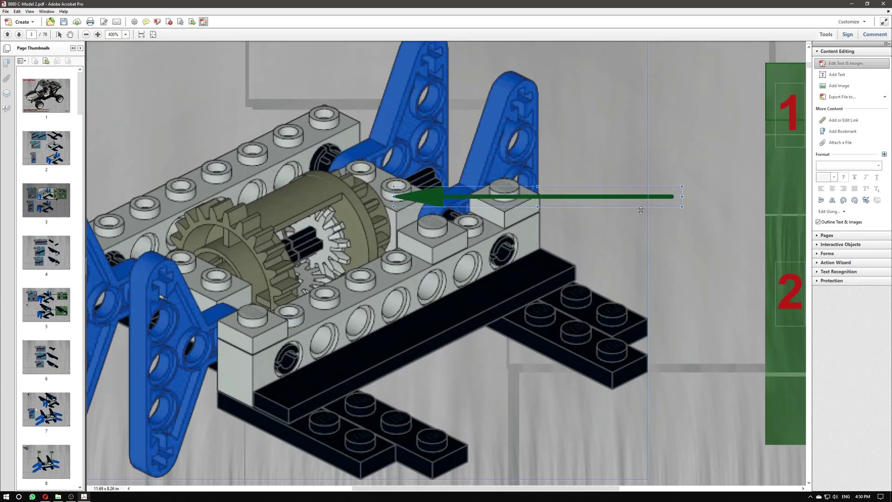
drag(683, 196, 770, 195)
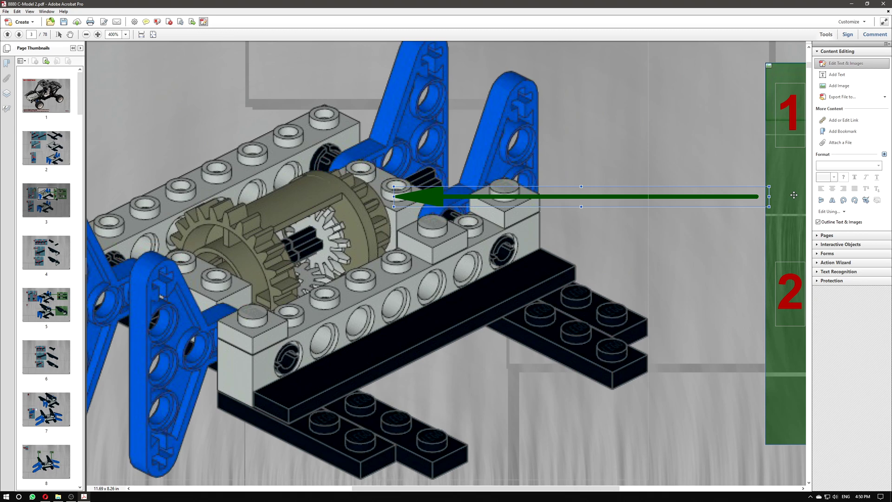
drag(770, 196, 801, 195)
click(663, 204)
key(ctrl+0)
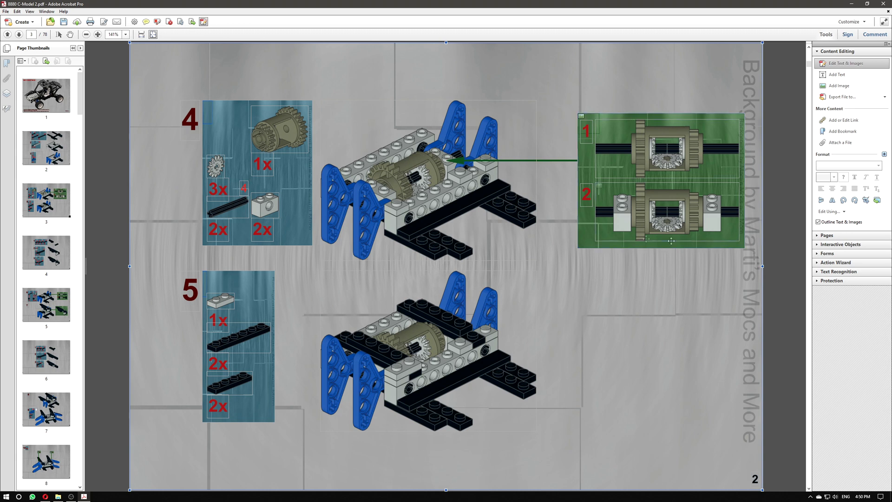
click(782, 145)
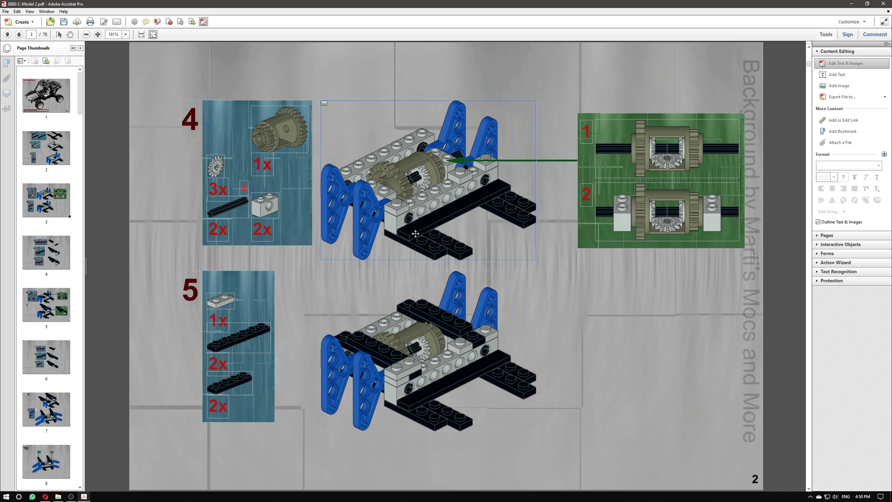
Step: Look through pages 4 and 5 and examine the parts list on page 76
scroll(417, 237, down, 1)
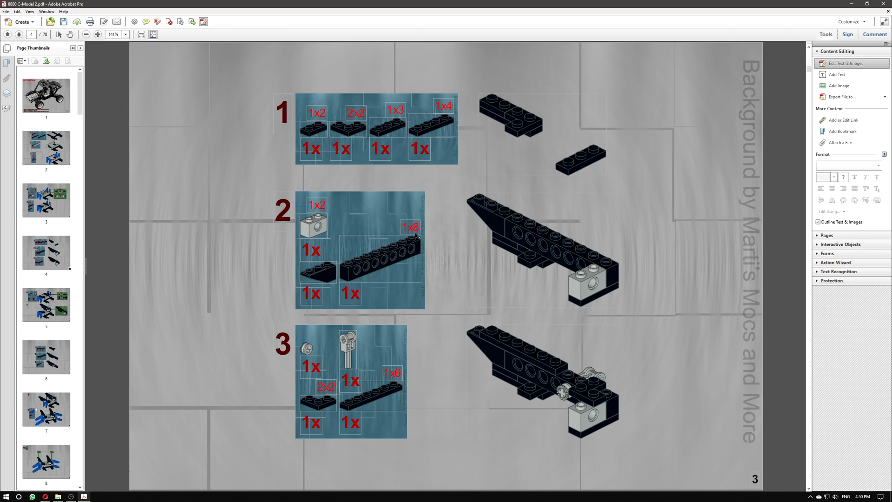
scroll(452, 199, down, 1)
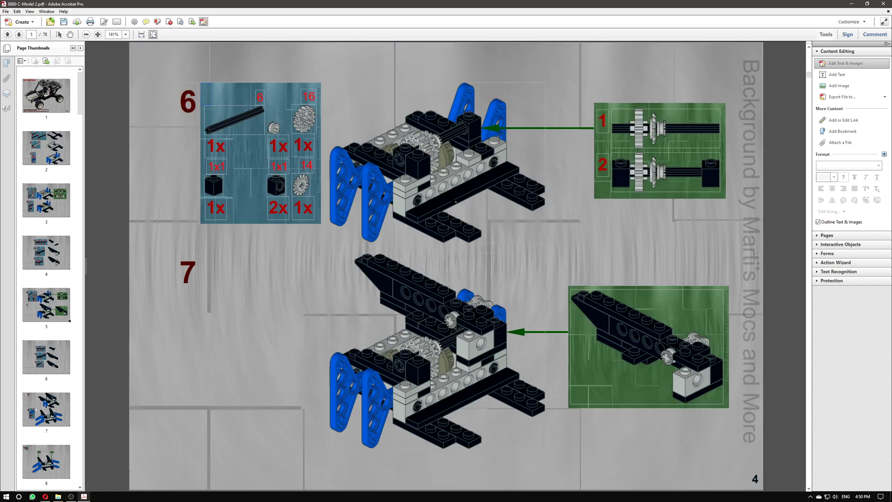
scroll(68, 196, down, 1)
scroll(68, 195, down, 4)
drag(80, 138, 51, 460)
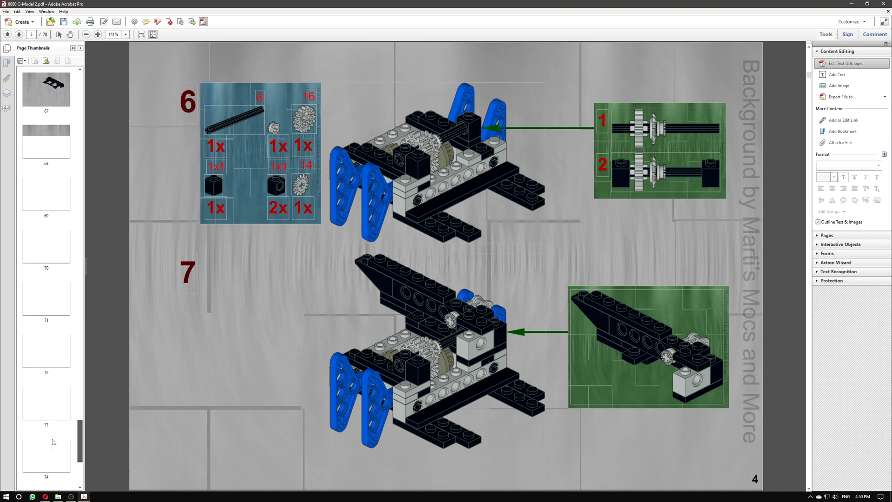
scroll(55, 341, down, 4)
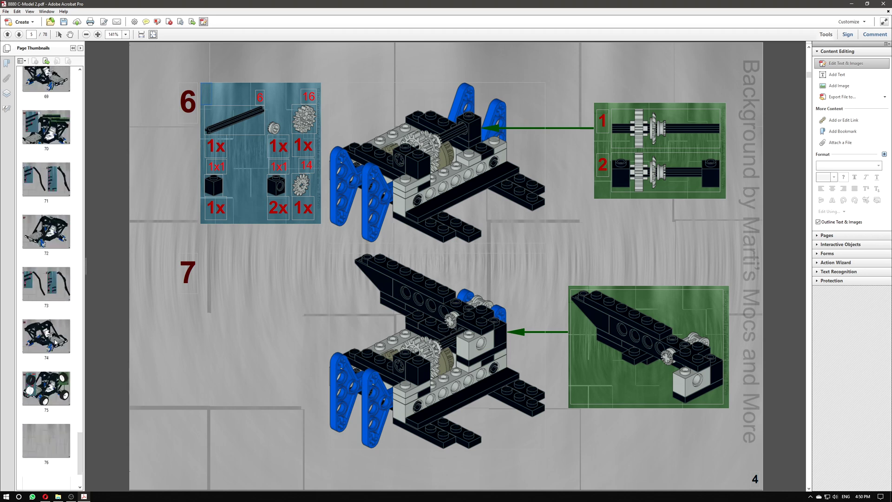
click(49, 365)
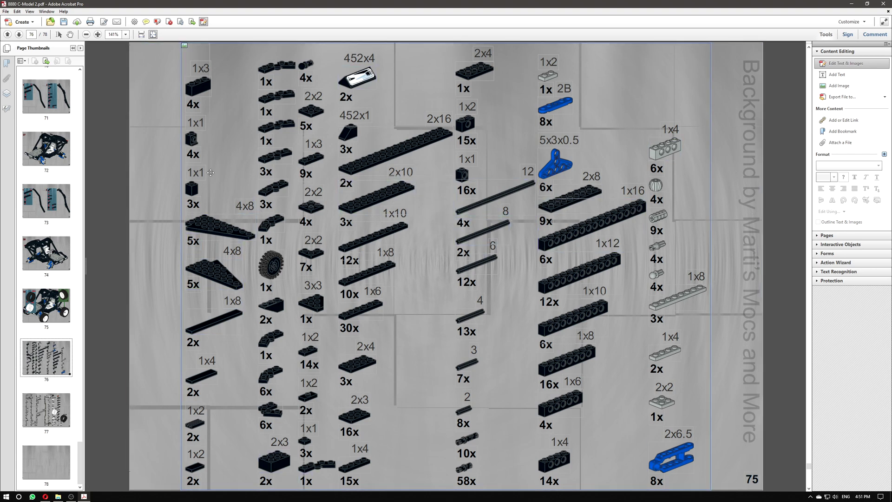
Step: On page 2, bring both hidden quantity labels in step 3's parts box to the front
drag(79, 459, 103, 83)
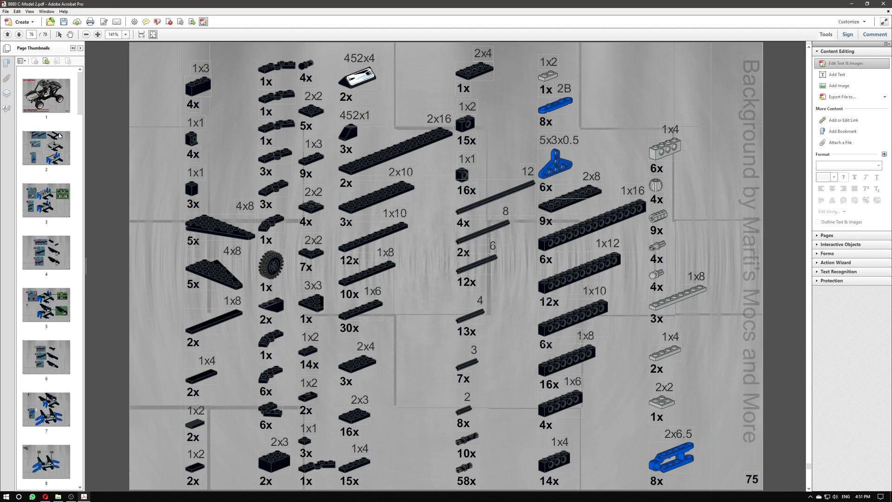
click(52, 137)
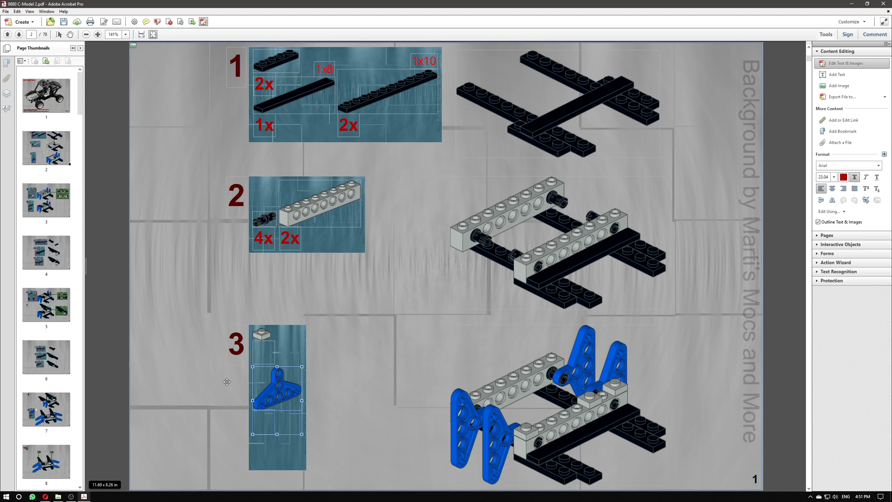
click(119, 348)
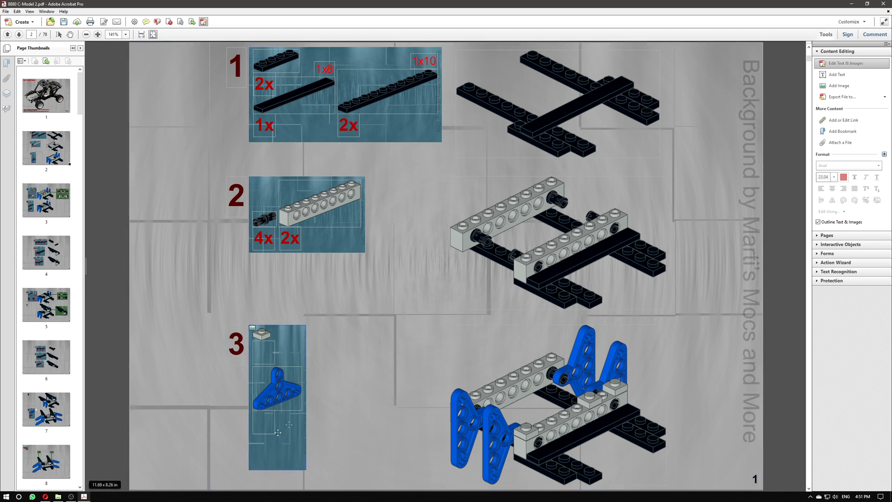
click(262, 344)
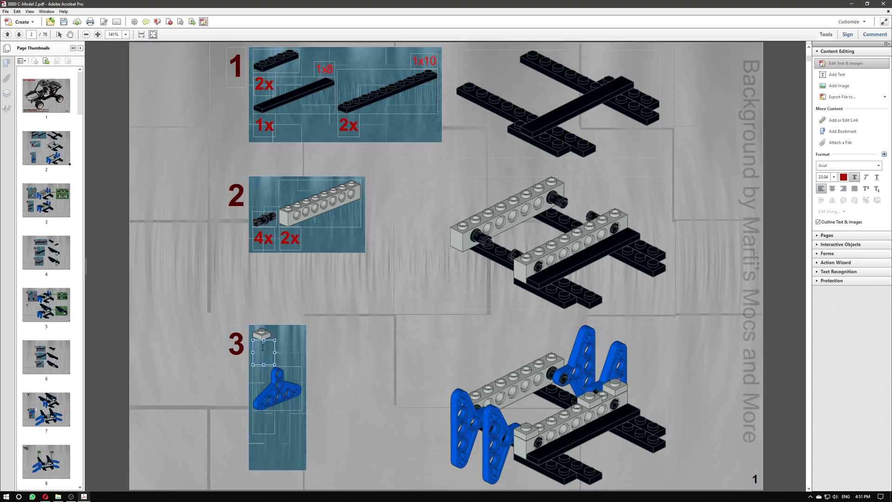
click(267, 415)
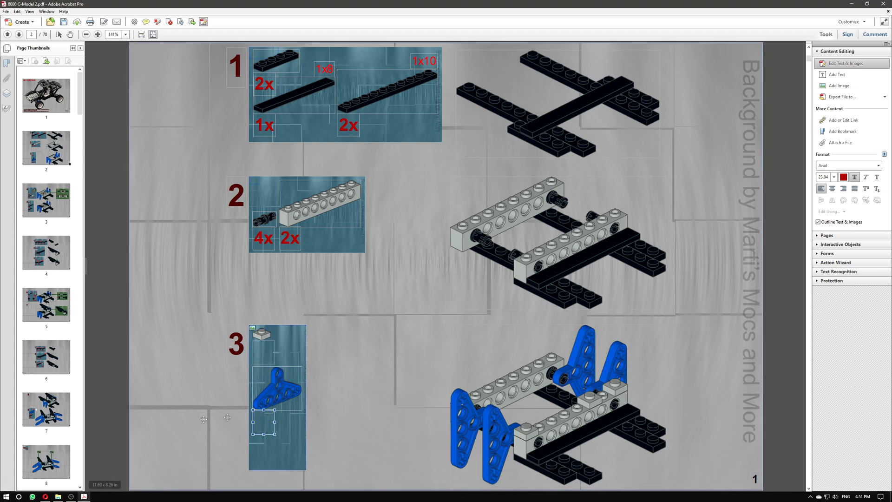
click(322, 395)
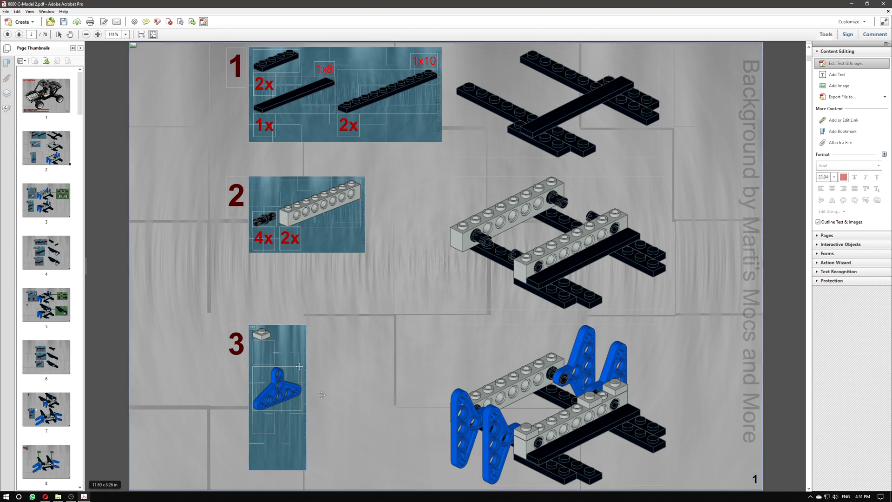
click(271, 354)
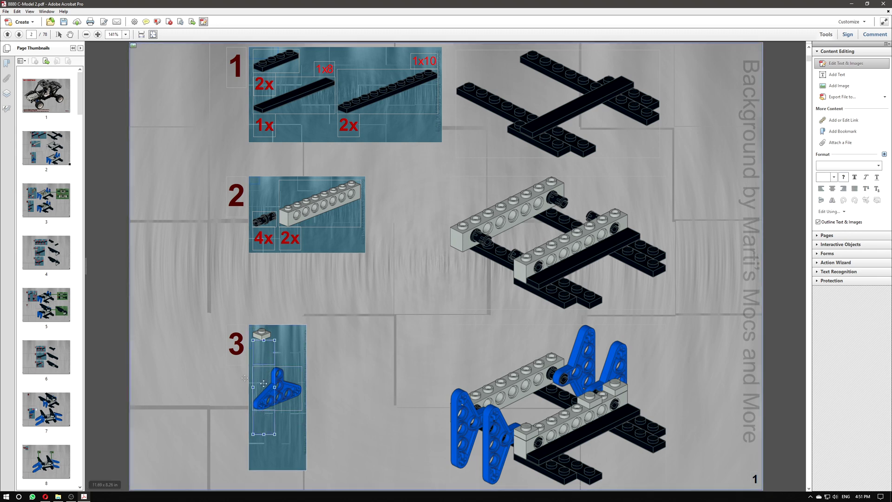
right_click(266, 358)
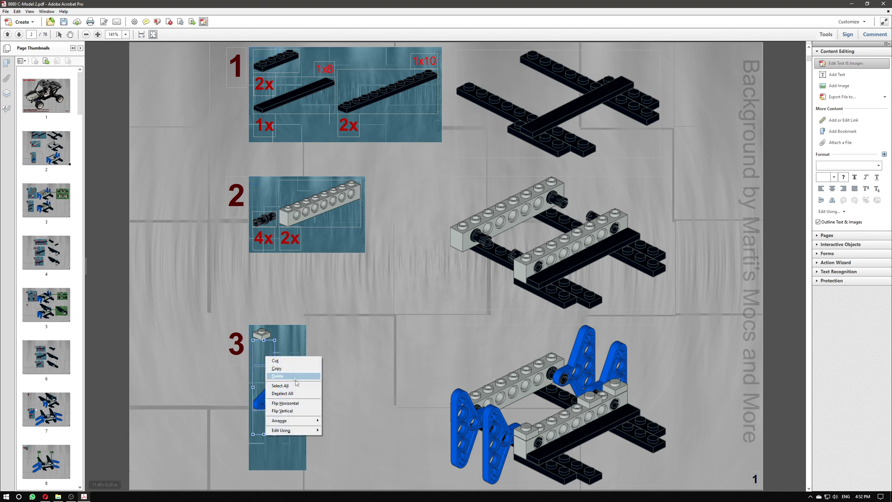
mouse_move(291, 420)
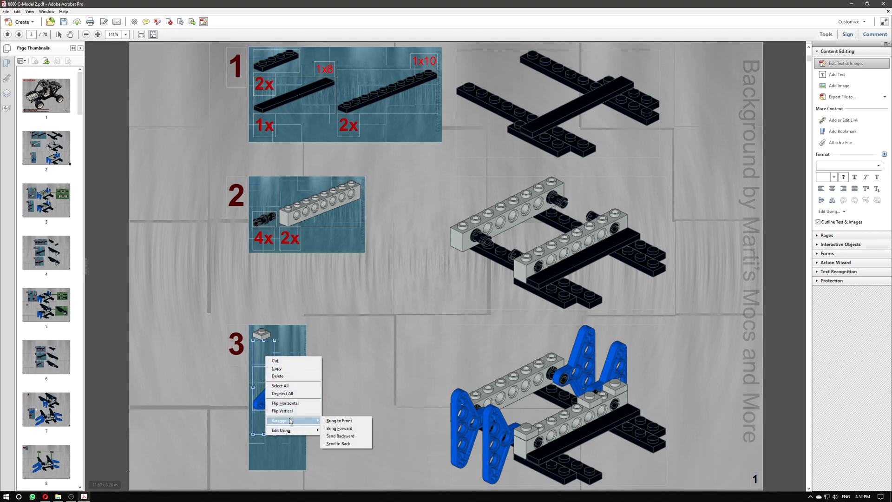
click(344, 422)
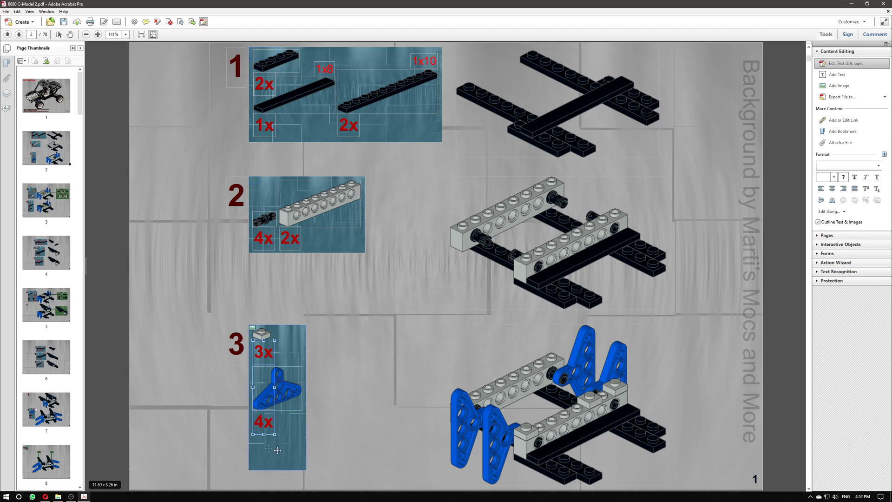
Step: Shorten step 3's parts box so its lower edge ends just below the 4x label
click(294, 328)
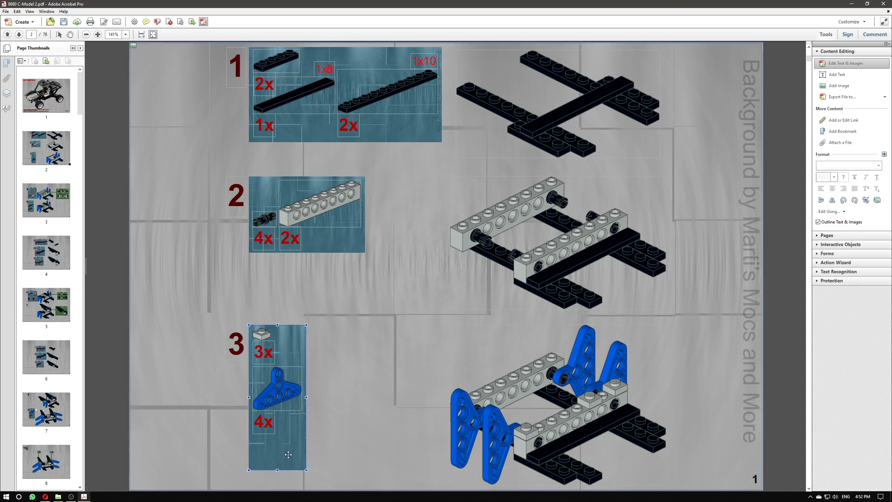
drag(274, 469, 280, 434)
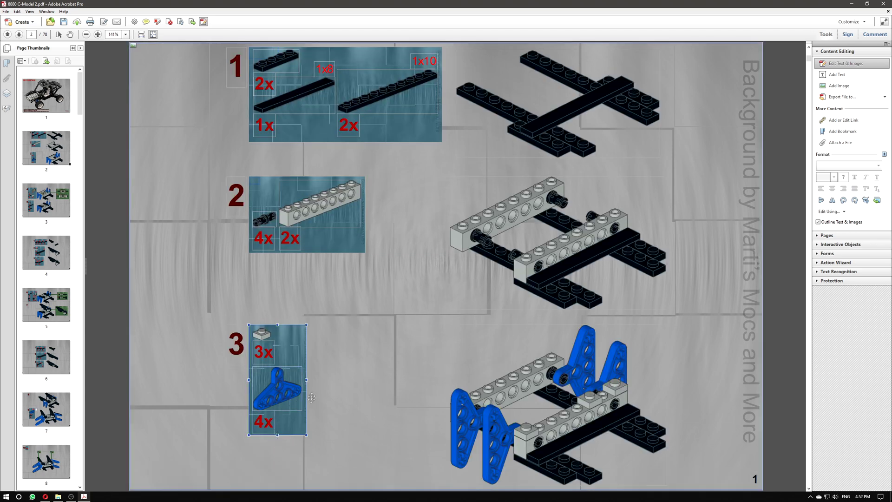
right_click(279, 387)
mouse_move(344, 373)
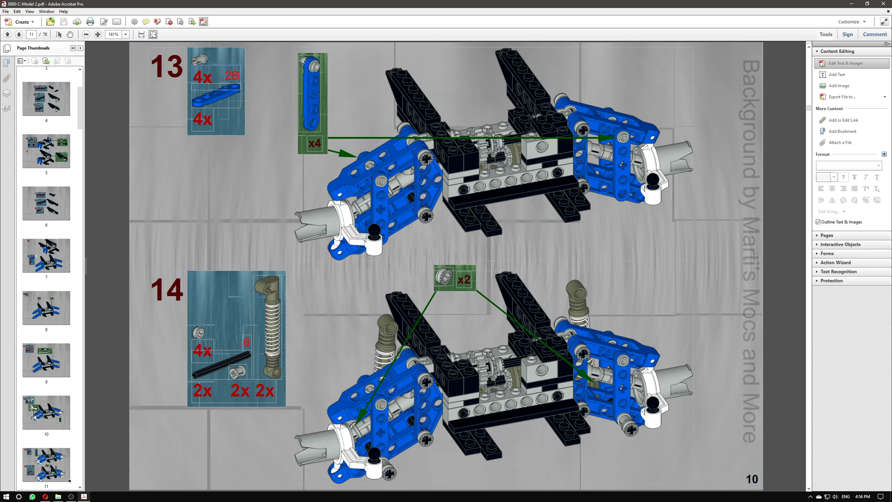
click(214, 79)
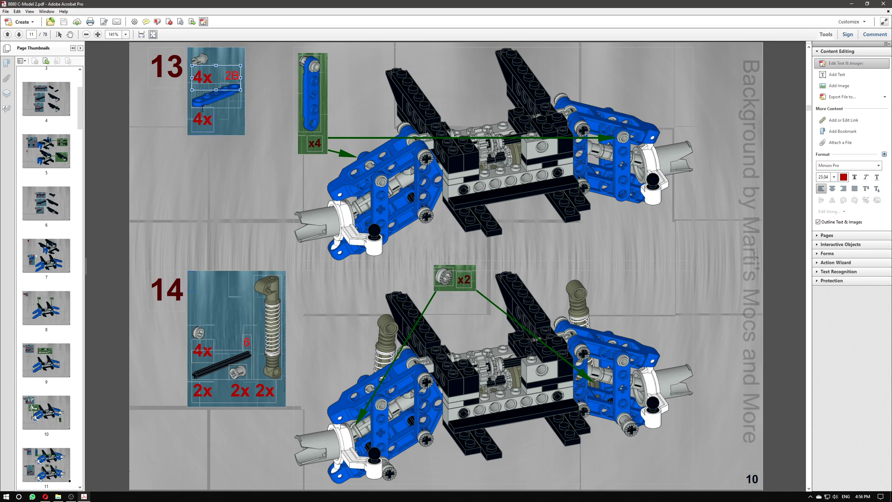
click(229, 66)
key(Delete)
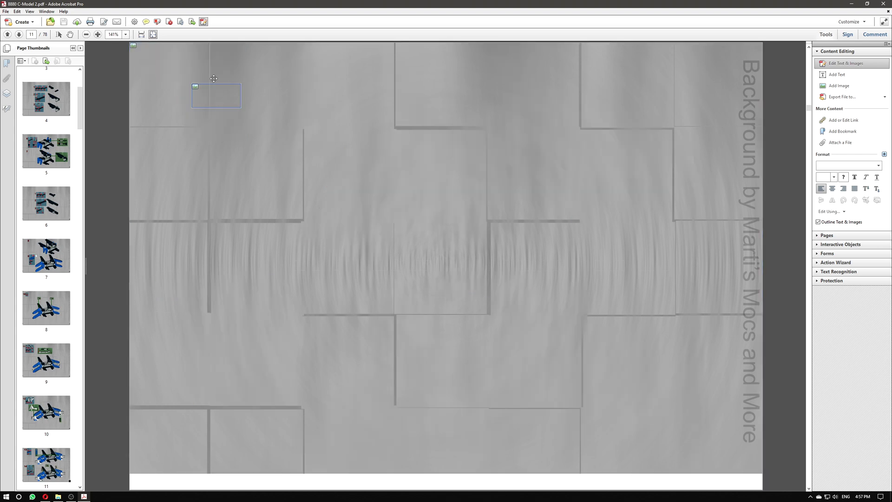
key(ctrl+z)
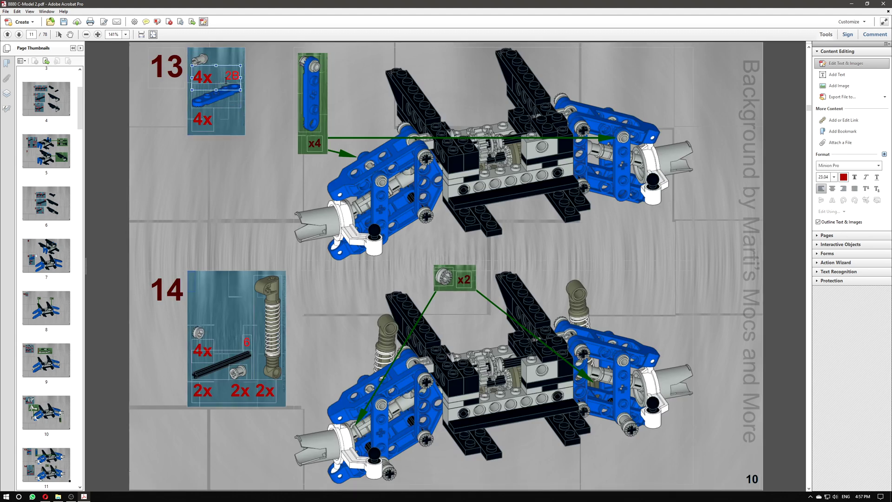
Step: Delete the size label 2B in step 13's parts box on page 11, keeping the 4x quantity
click(226, 80)
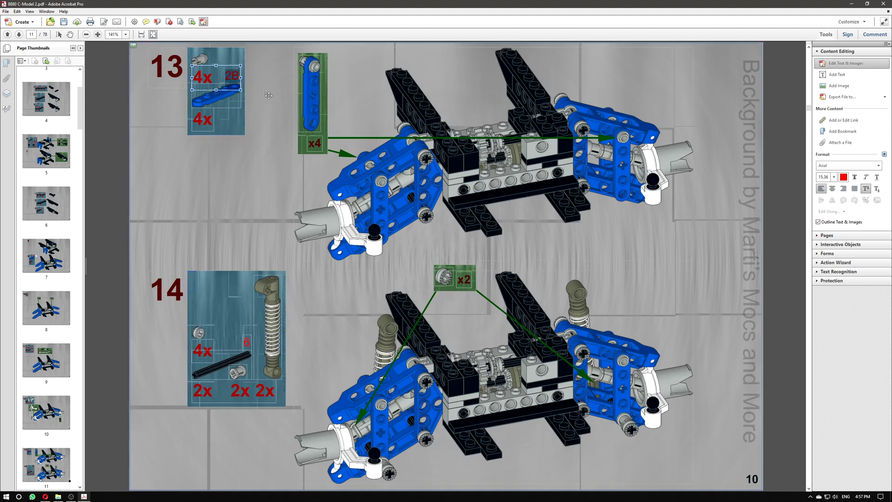
key(Delete)
key(Delete)
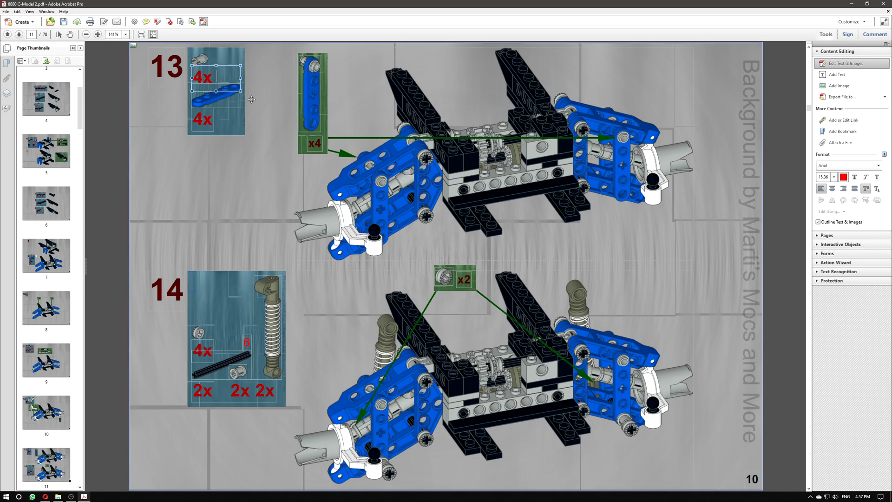
click(119, 113)
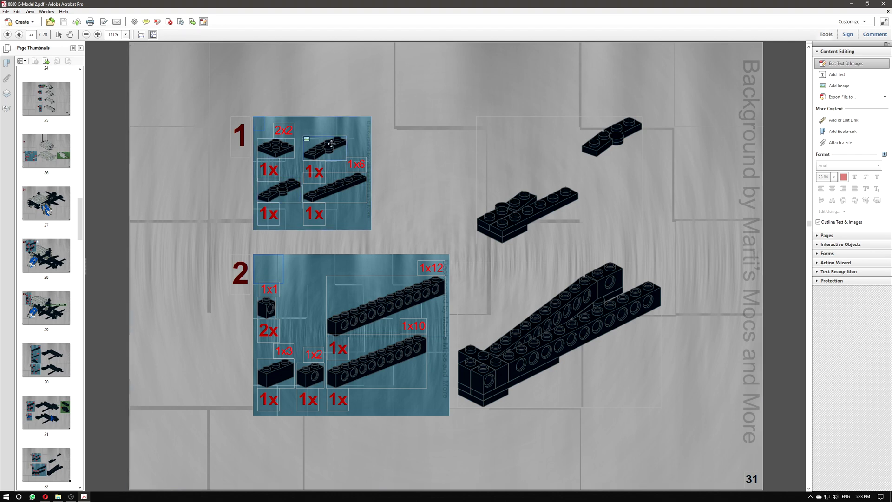
Step: On page 32, delete the duplicate hinge plate image above the 1x6 plate in step 1, together with its 1x label
click(275, 187)
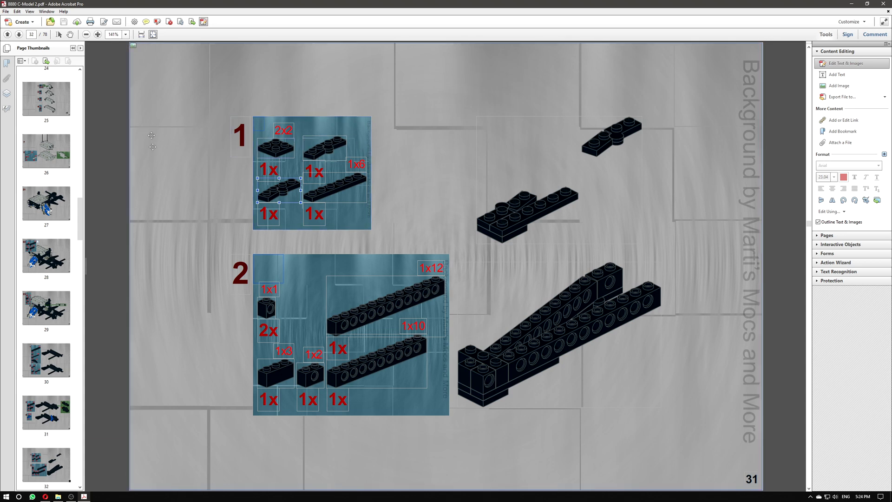
click(311, 148)
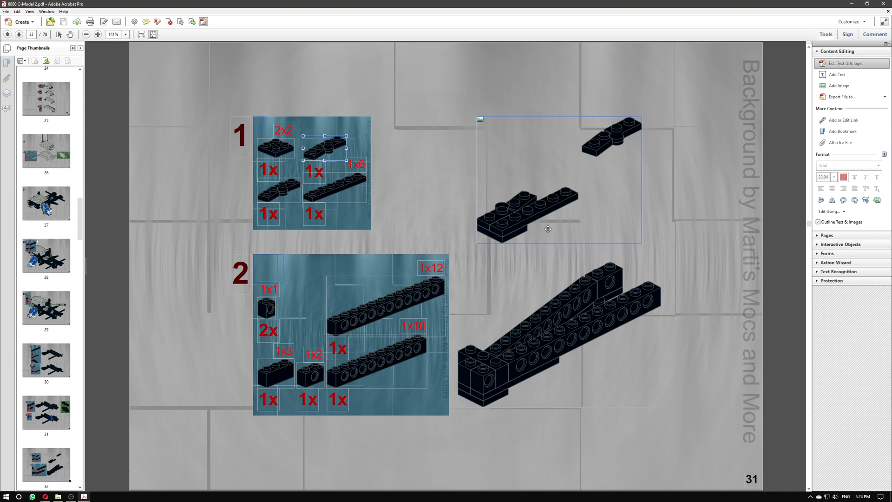
key(Delete)
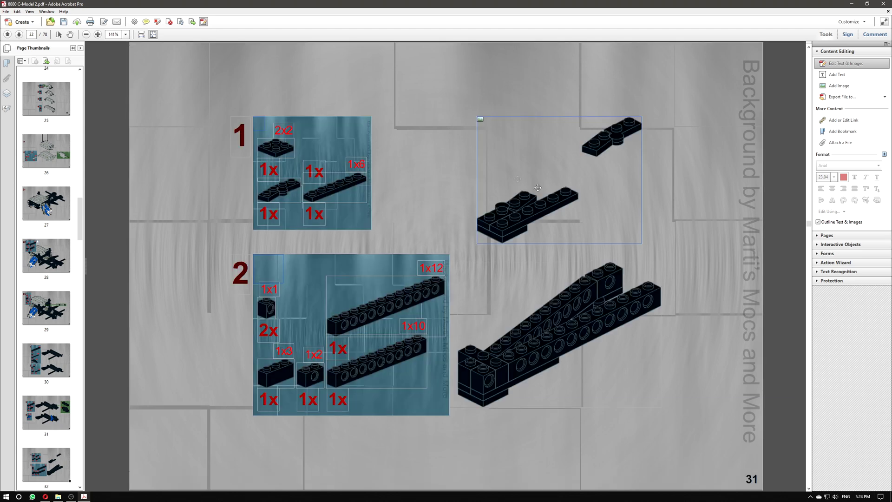
click(323, 167)
key(Delete)
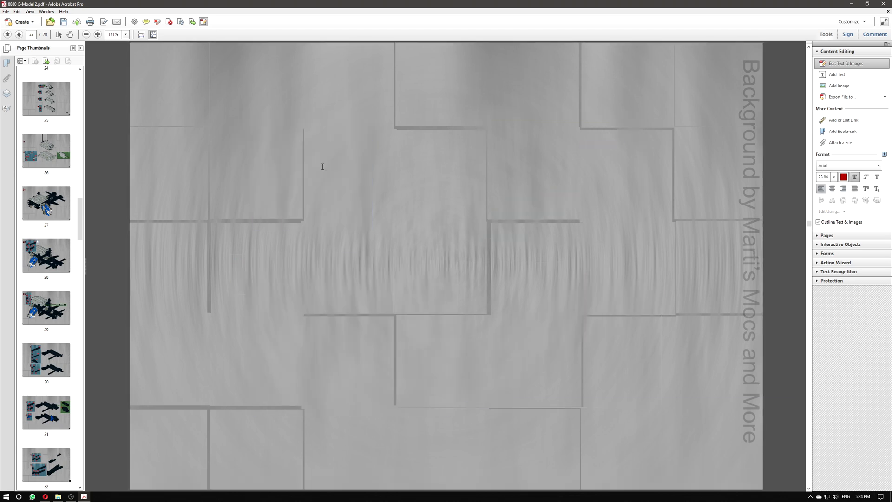
click(321, 161)
key(Delete)
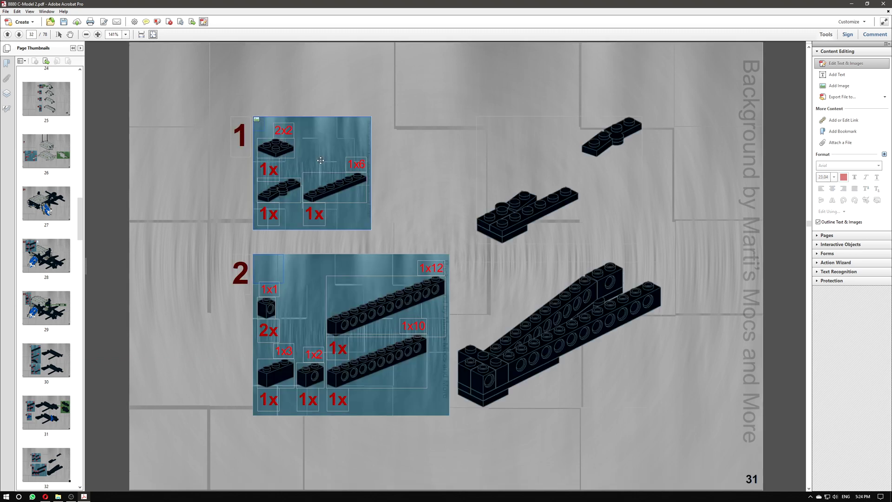
Step: Change the remaining hinge plate's quantity in step 1 to 2x and set the new digit's font to Arial
drag(268, 214, 259, 215)
text(2)
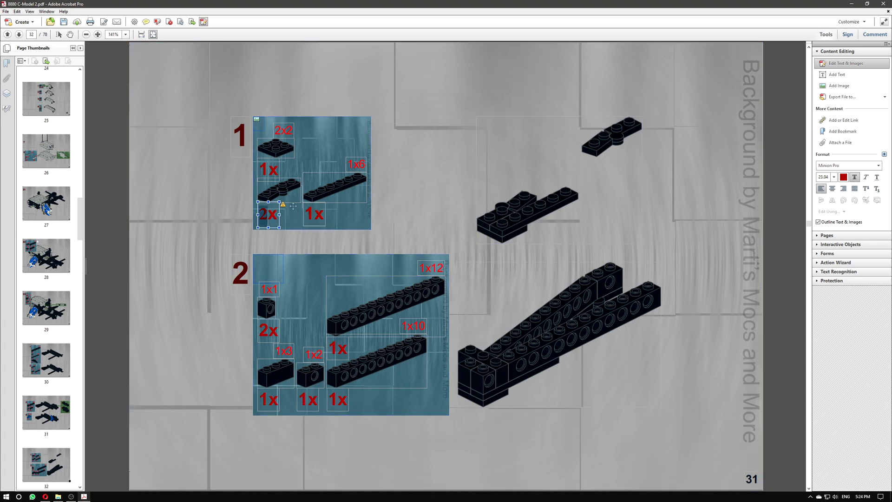
click(822, 166)
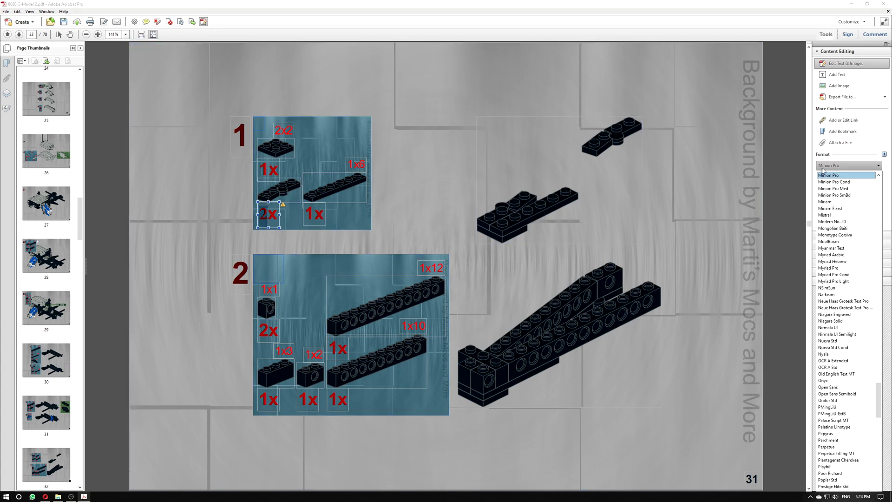
scroll(846, 315, up, 20)
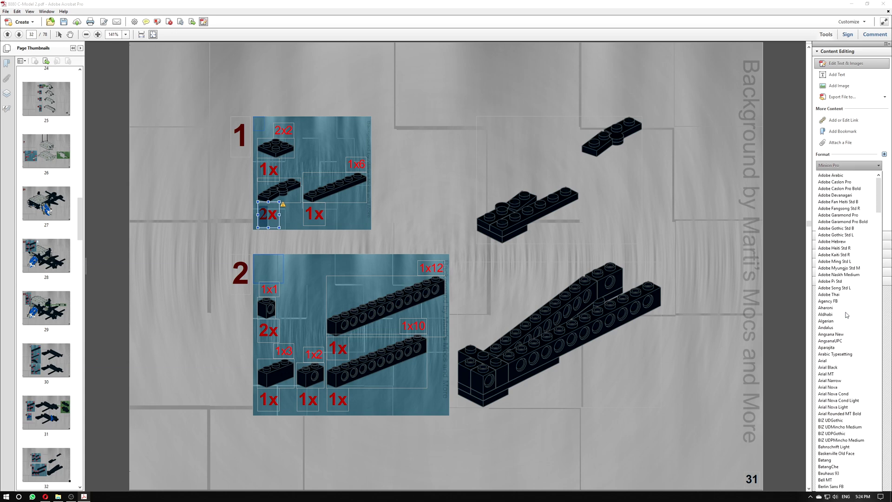
click(831, 367)
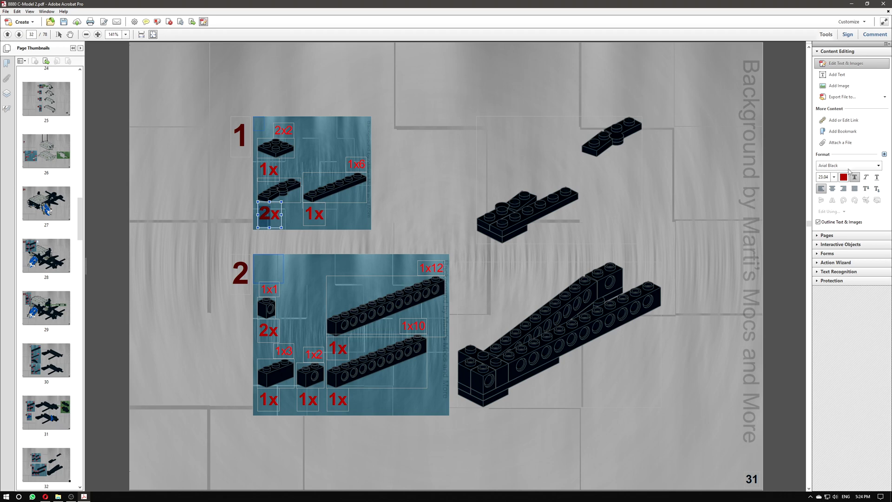
click(850, 166)
scroll(829, 200, up, 1)
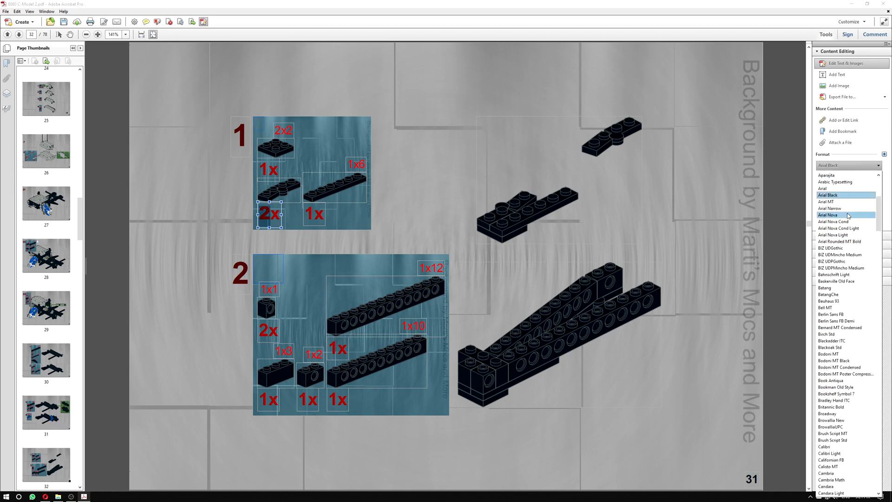
click(826, 189)
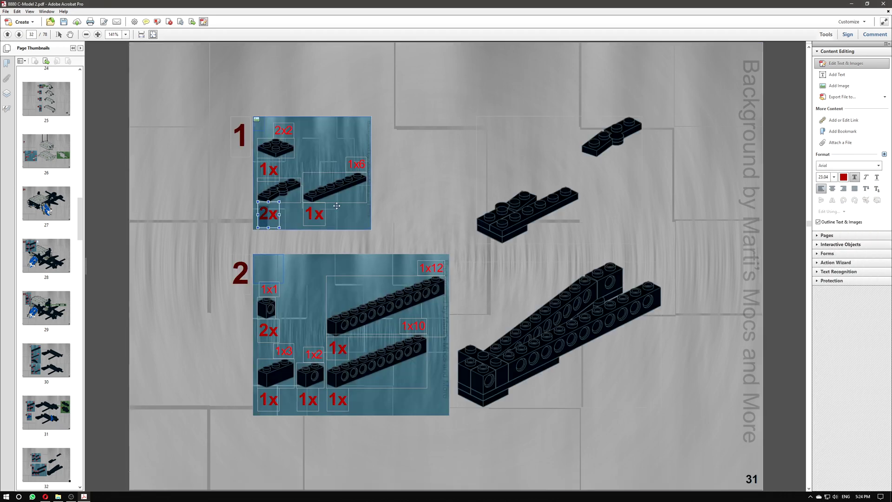
click(320, 213)
click(269, 214)
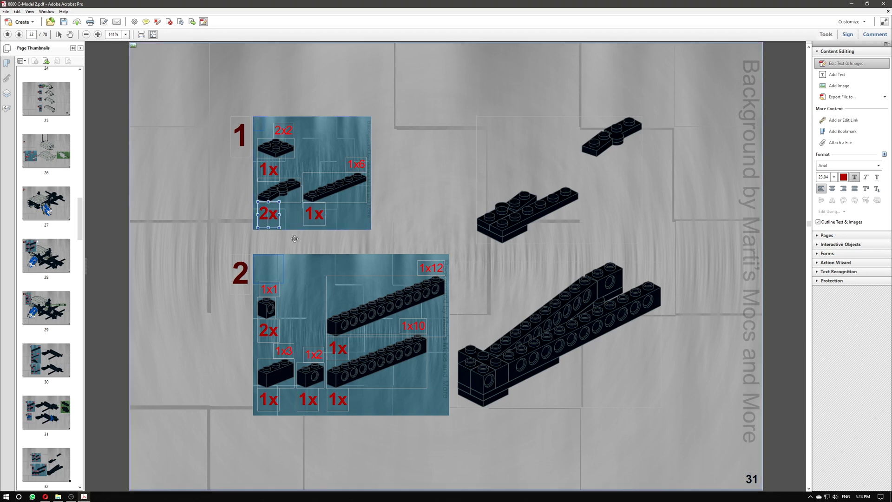
click(112, 220)
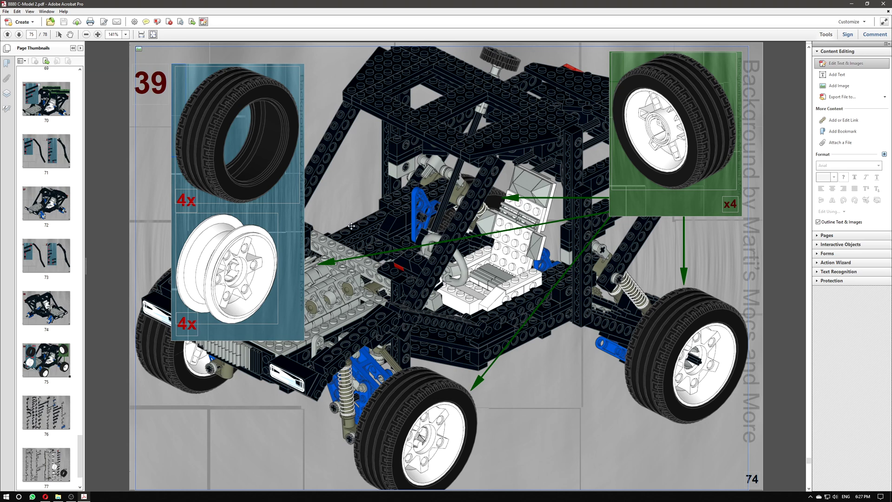
Step: Delete the size labels 1x3, both 1x1, both 4x8 and the upper 1x2 from the first column of the parts list page numbered 75
scroll(359, 229, up, 1)
scroll(359, 230, down, 2)
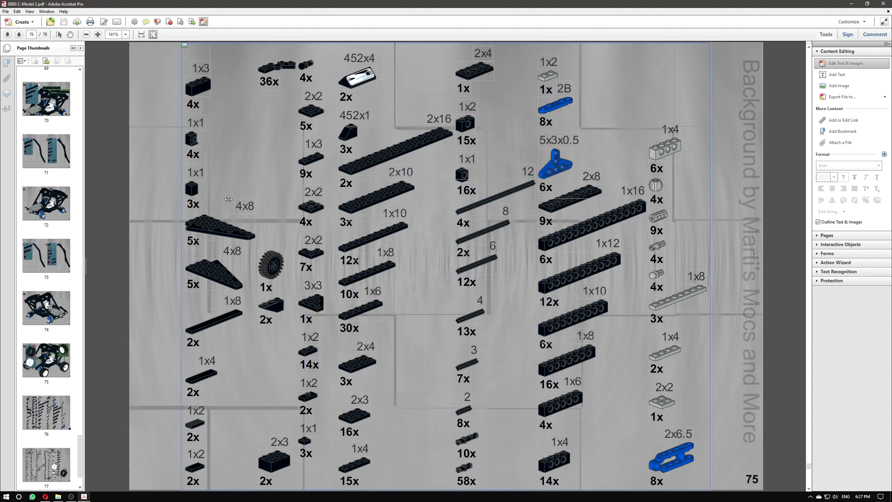
click(208, 72)
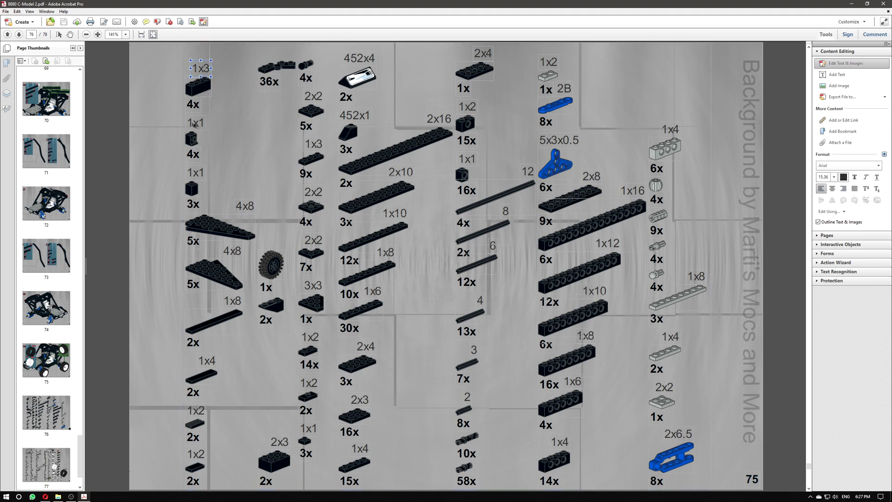
shift+click(199, 173)
shift+click(245, 205)
shift+click(238, 251)
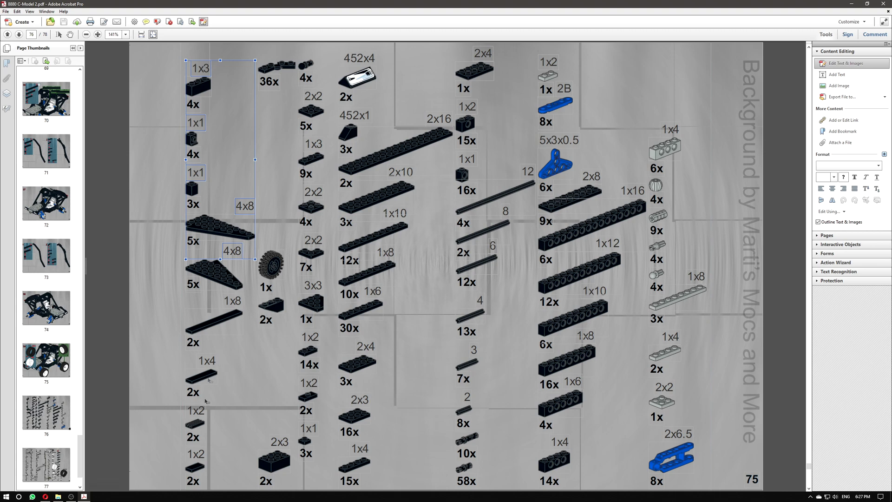
shift+click(205, 414)
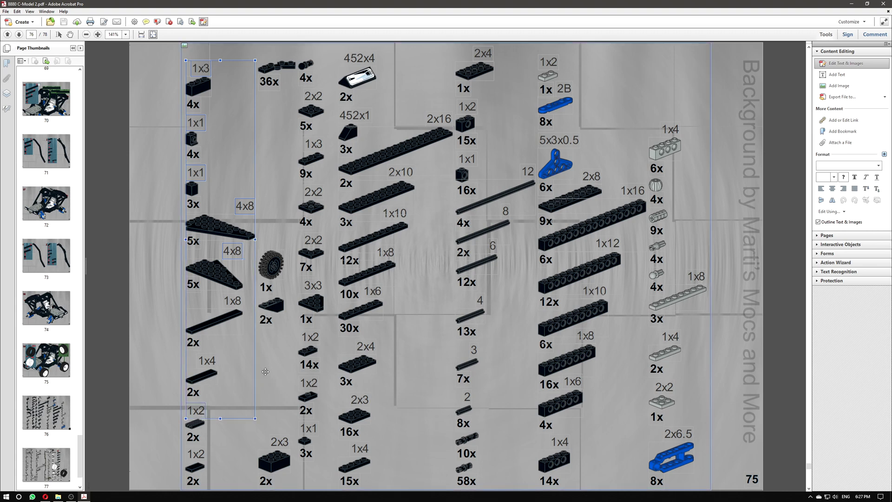
key(Delete)
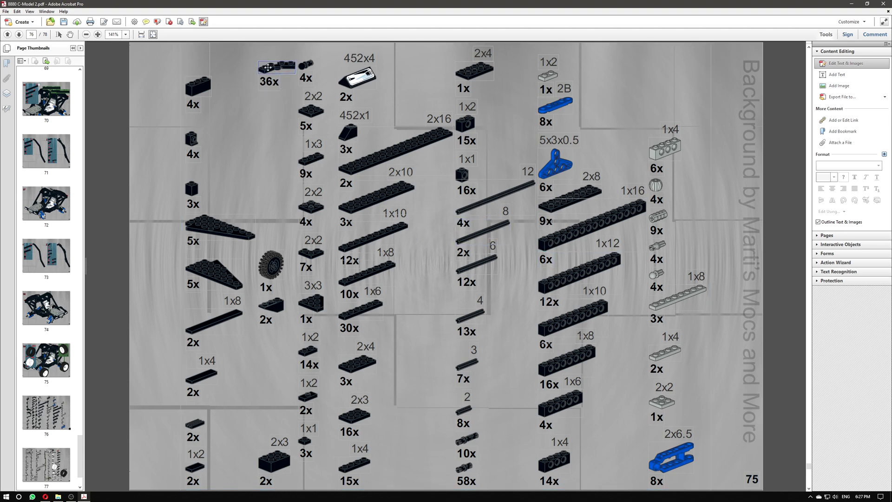
Step: On the parts list page numbered 76, change the upper shock absorber's quantity to 6x
scroll(242, 80, down, 1)
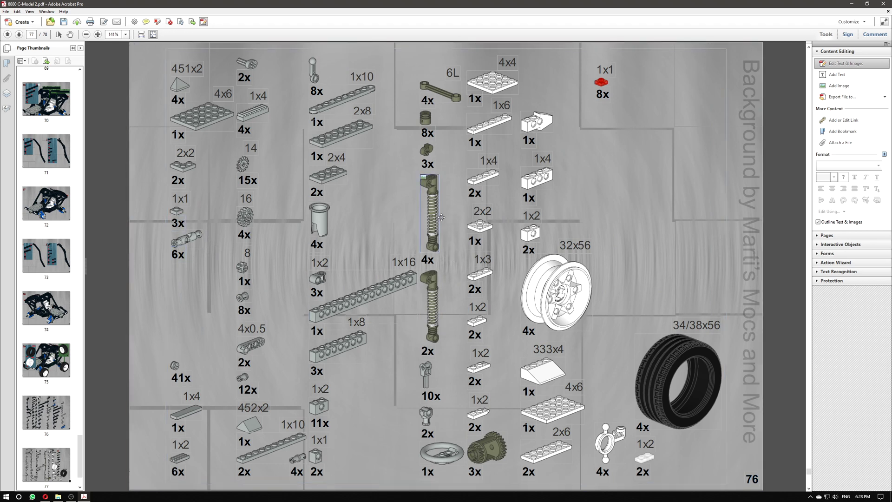
click(429, 301)
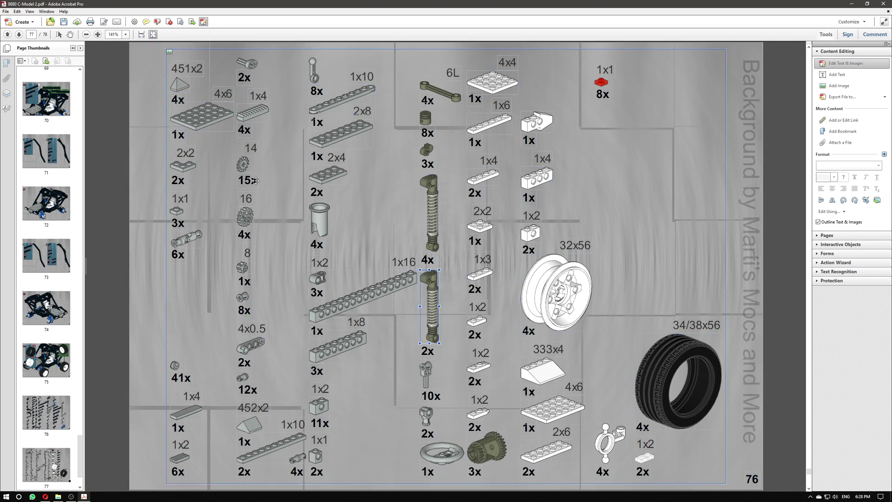
scroll(404, 333, up, 1)
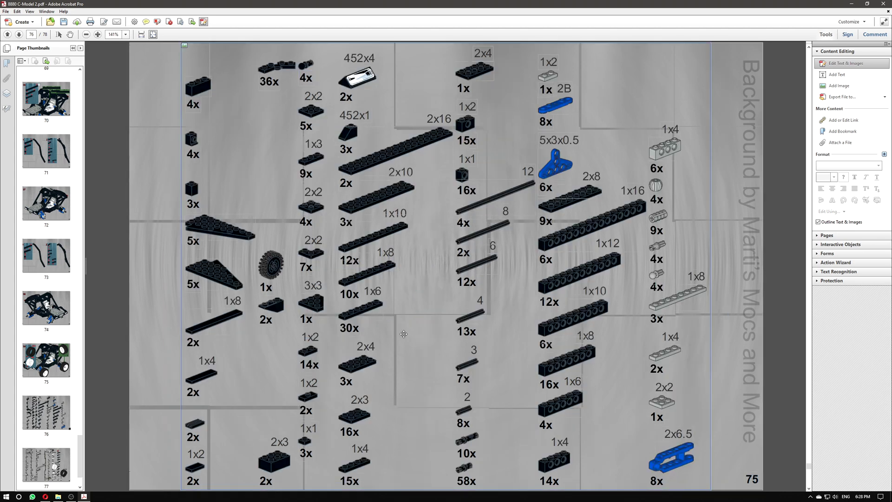
click(320, 94)
click(152, 140)
scroll(440, 221, down, 1)
click(428, 259)
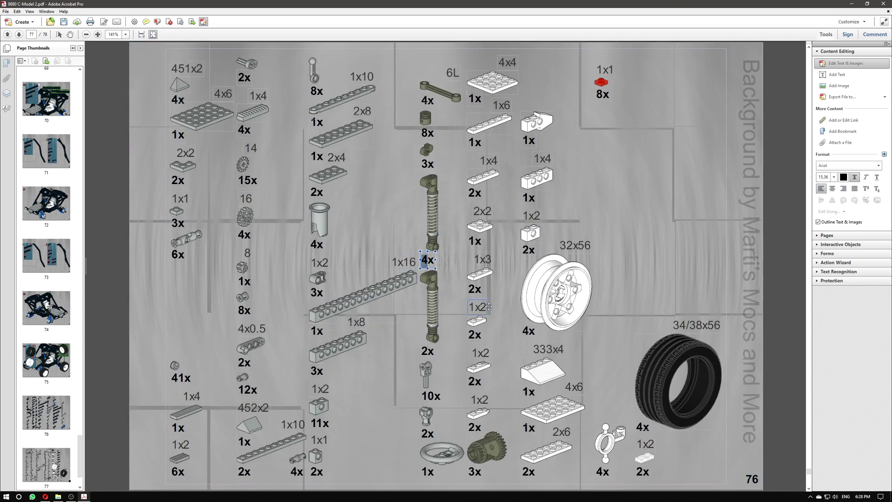
text(6)
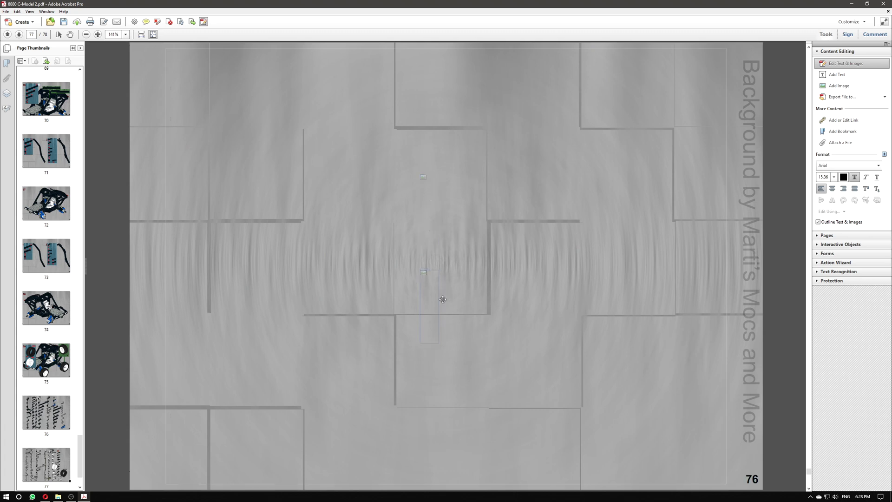
Step: Delete the duplicate lower shock absorber image together with its 2x label
click(434, 291)
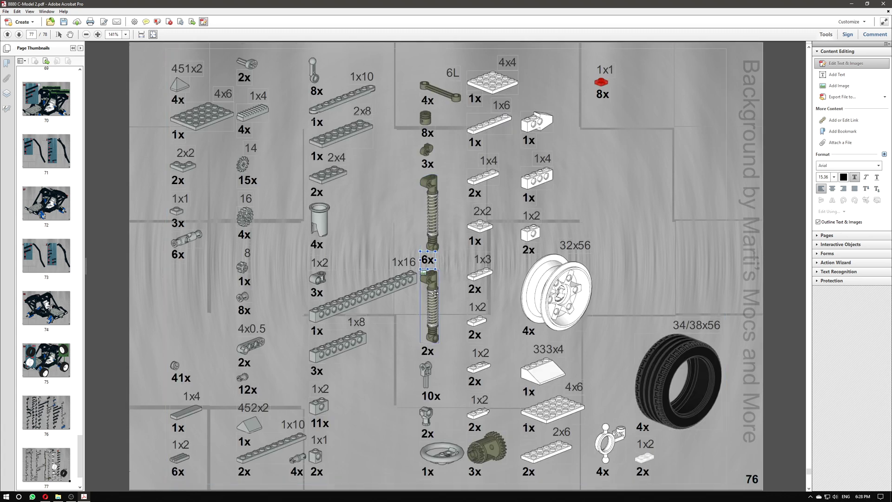
click(431, 352)
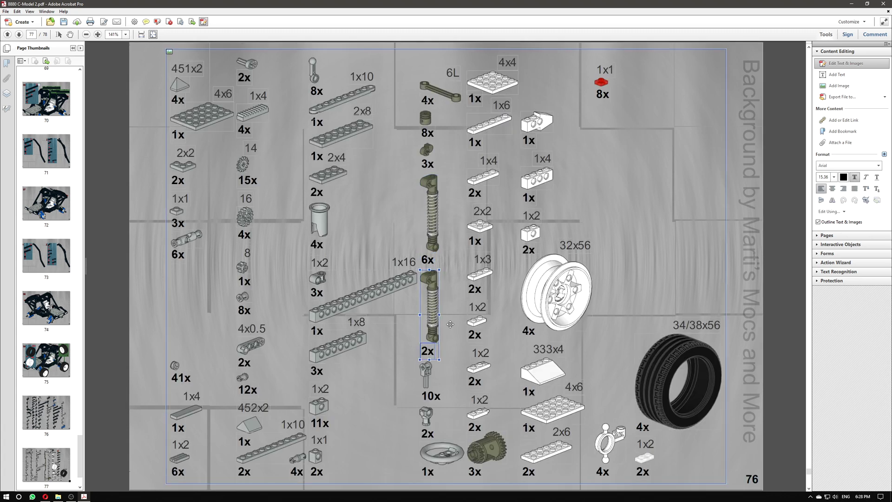
key(Delete)
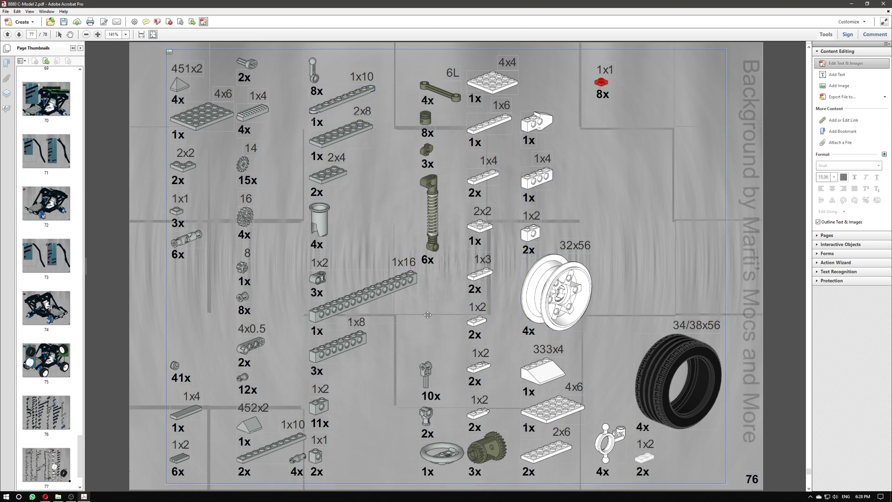
scroll(373, 321, up, 2)
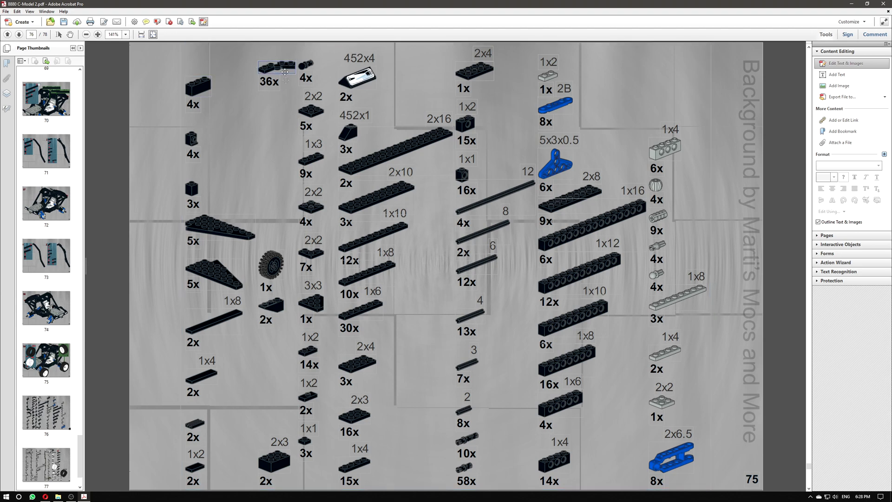
click(47, 258)
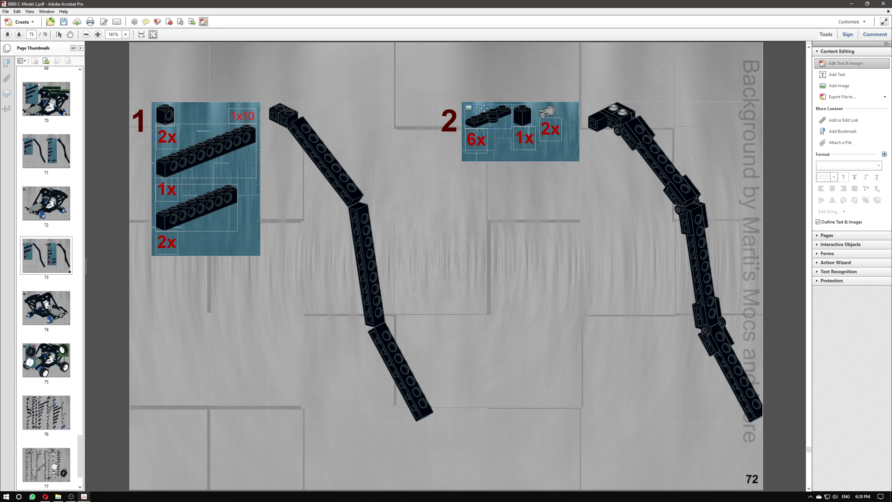
click(65, 409)
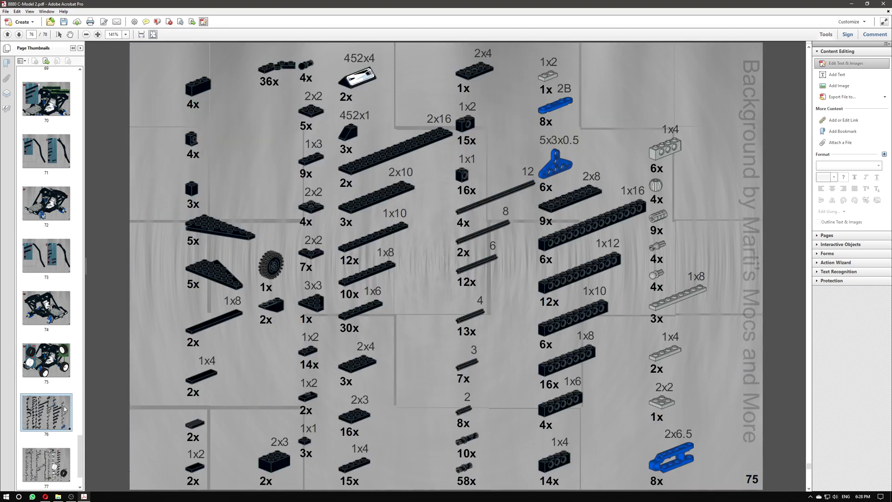
right_click(270, 68)
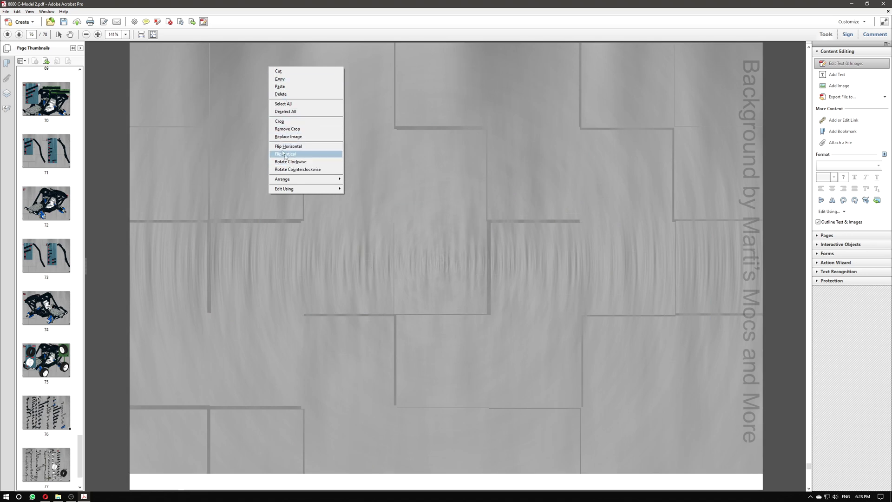
click(298, 136)
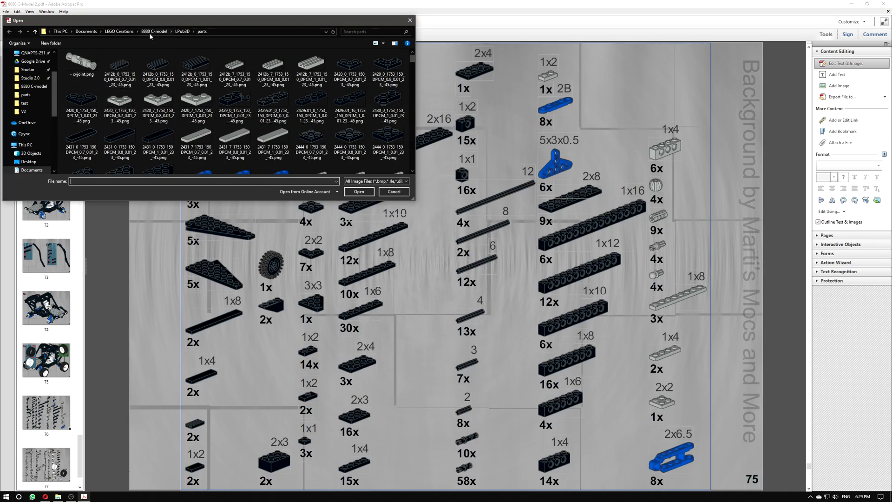
click(151, 32)
click(120, 72)
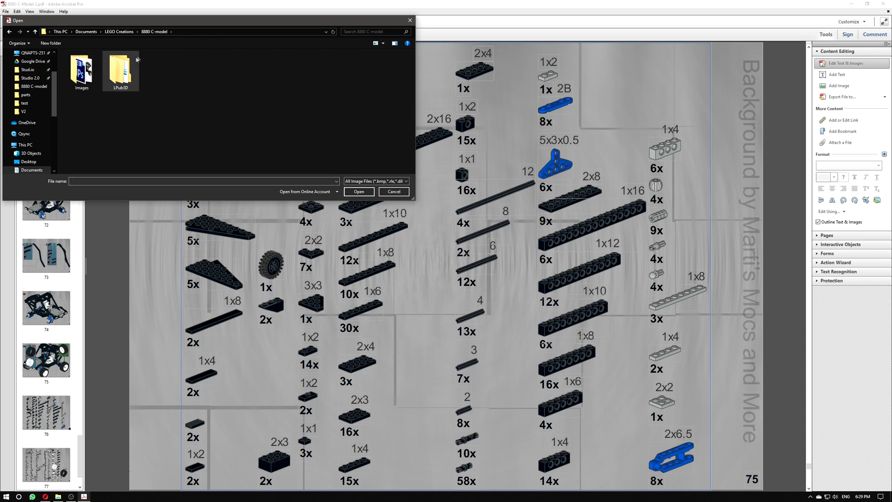
double_click(129, 82)
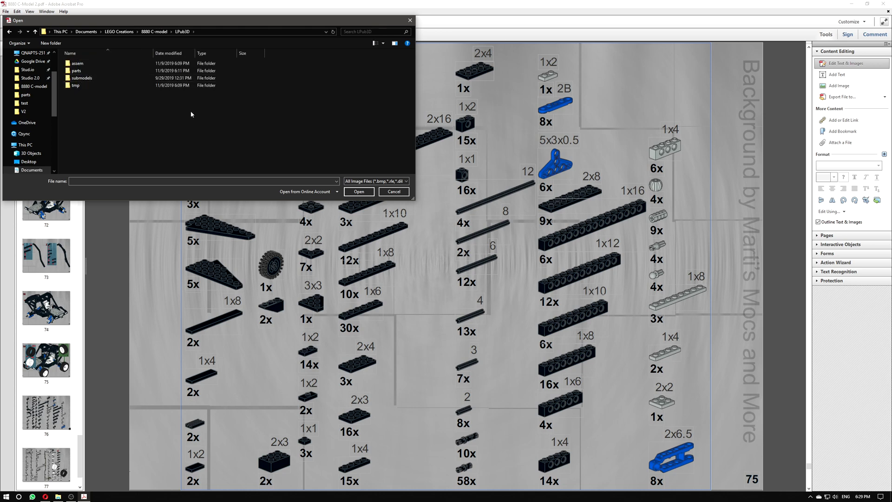
double_click(86, 64)
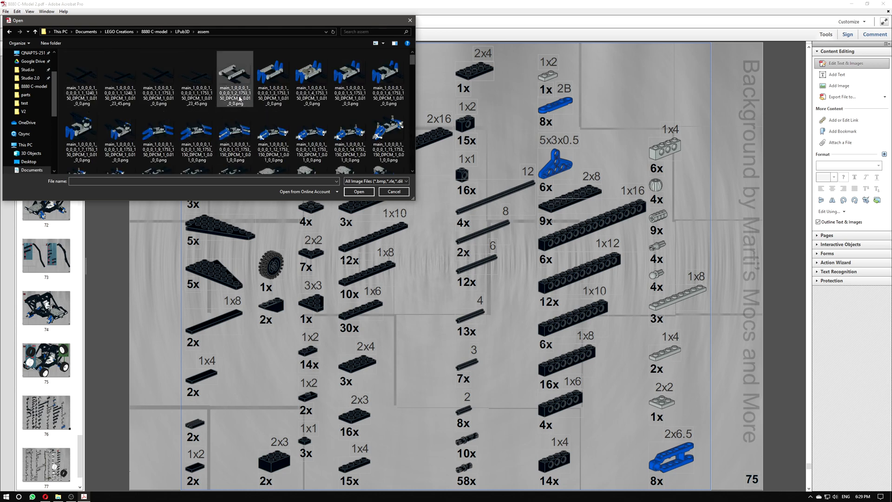
scroll(405, 83, down, 10)
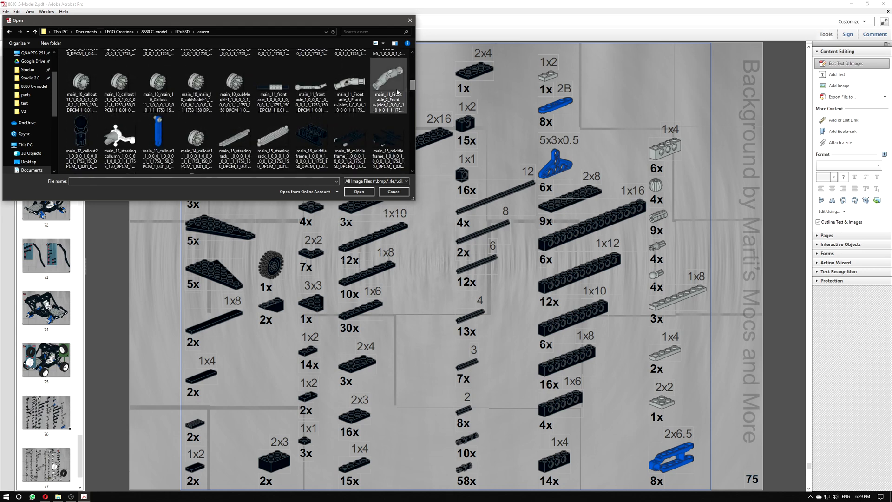
scroll(335, 100, down, 10)
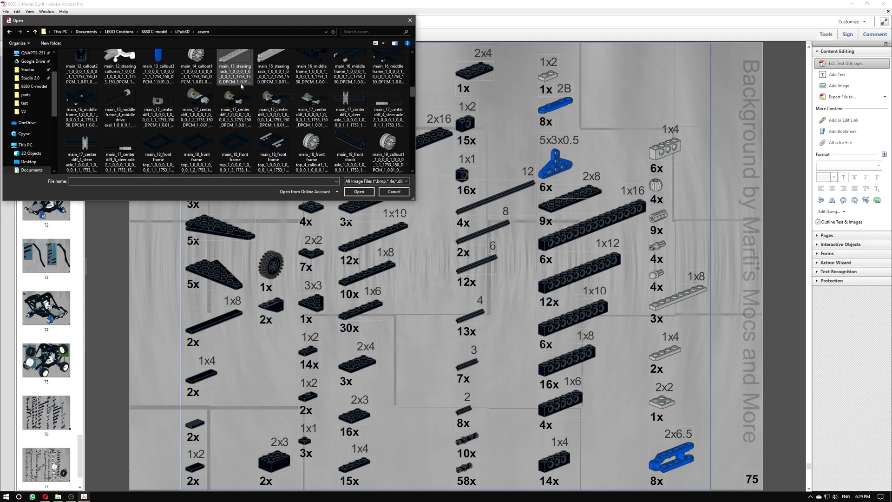
key(alt+Left)
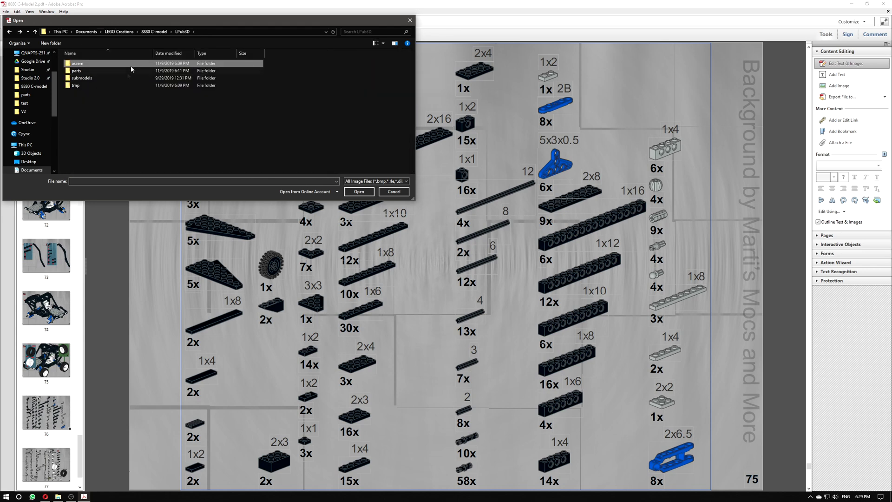
double_click(76, 71)
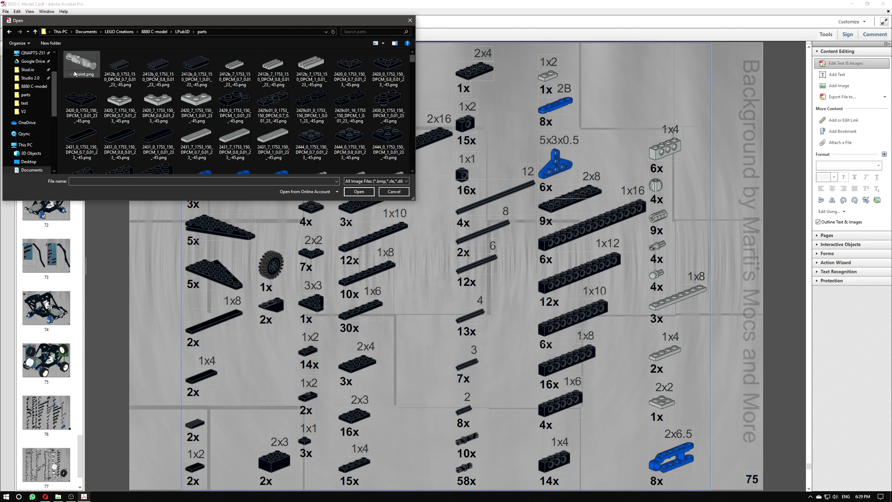
scroll(369, 94, down, 5)
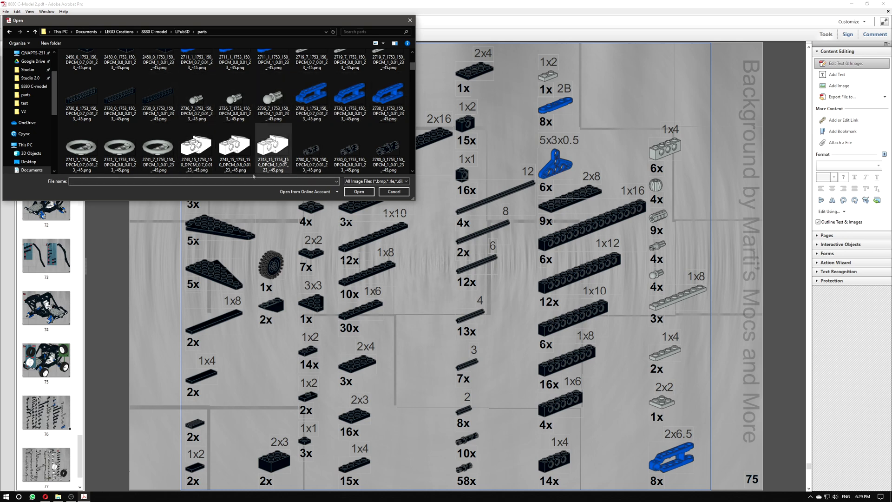
click(393, 191)
Step: On the page numbered 75, replace the 36x hinge plate image with the 2429c01_16 image from the parts folder and position it above its label
scroll(277, 189, up, 2)
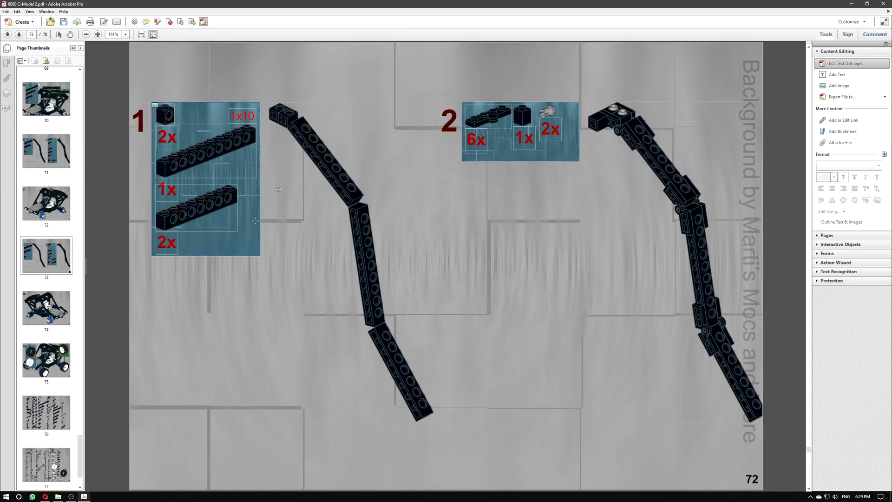
scroll(173, 248, down, 3)
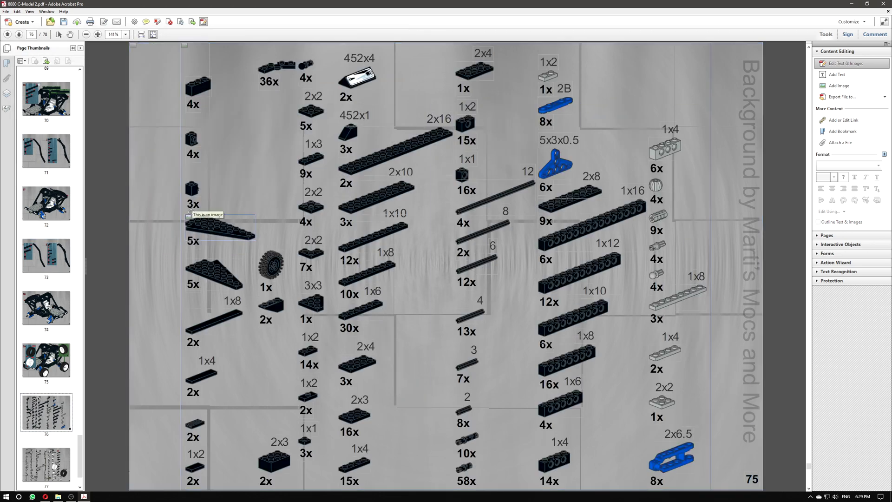
right_click(275, 65)
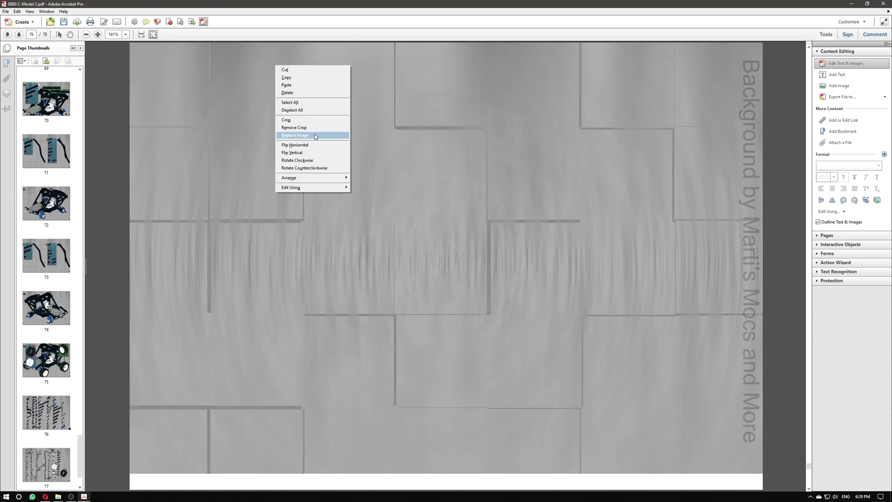
click(315, 136)
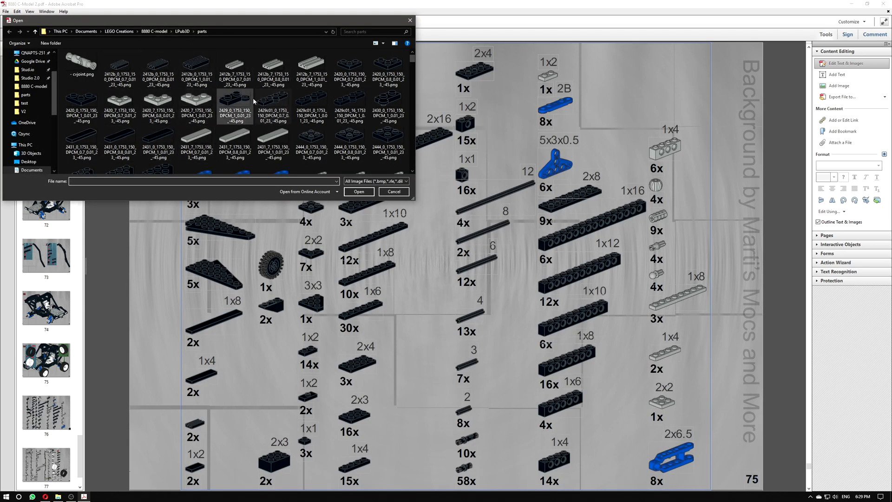
double_click(345, 97)
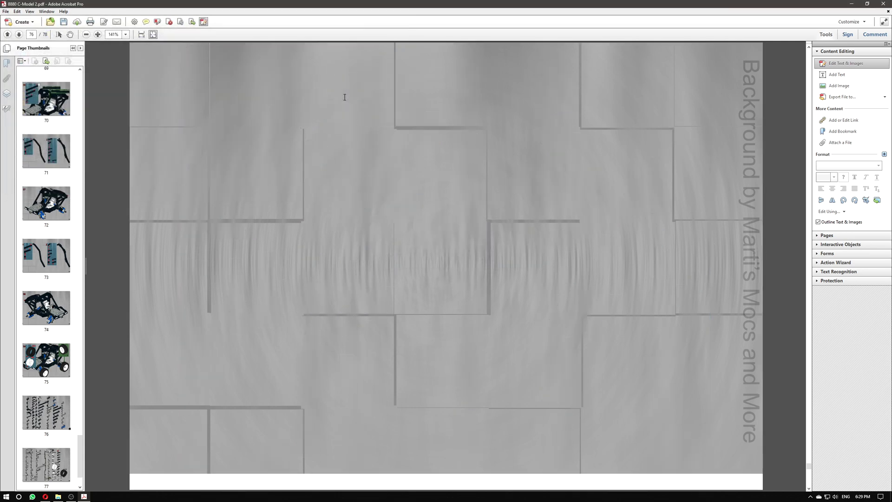
mouse_move(289, 62)
mouse_down()
mouse_move(300, 58)
mouse_move(276, 66)
mouse_up()
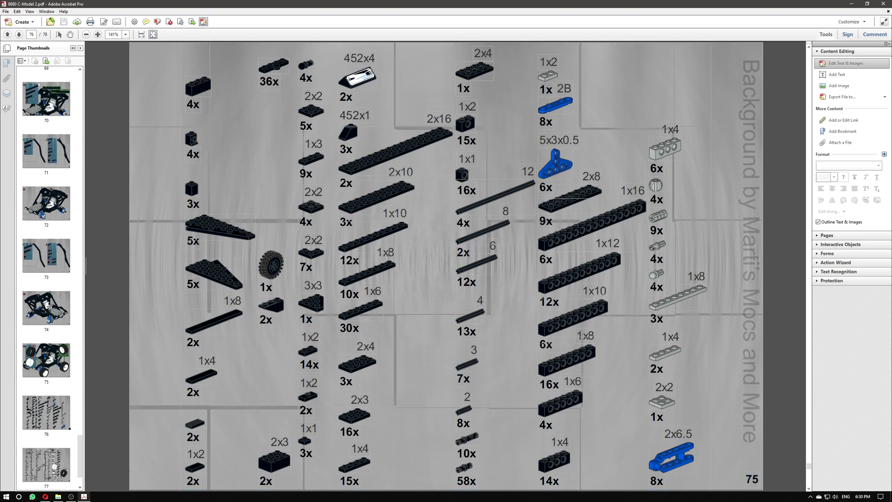
Step: Switch to File Explorer to check the saved 8880 C-Model 2.pdf file's size, and return to Acrobat
key(alt+Tab)
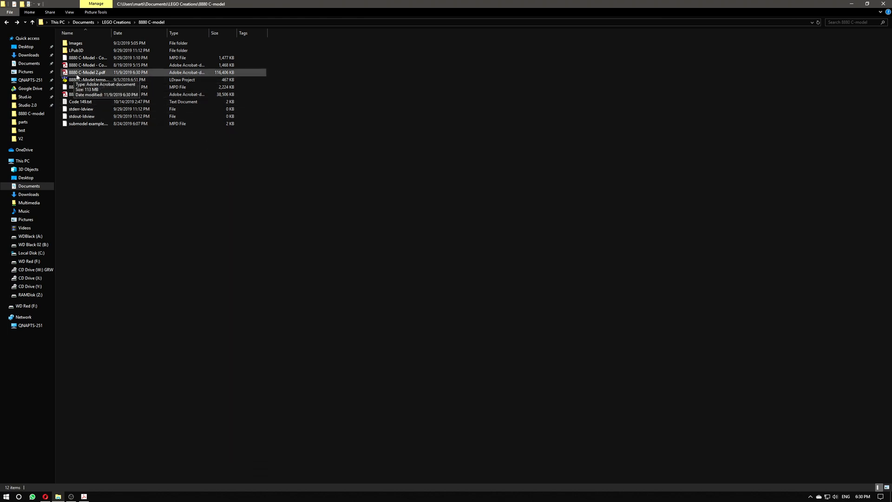
click(99, 75)
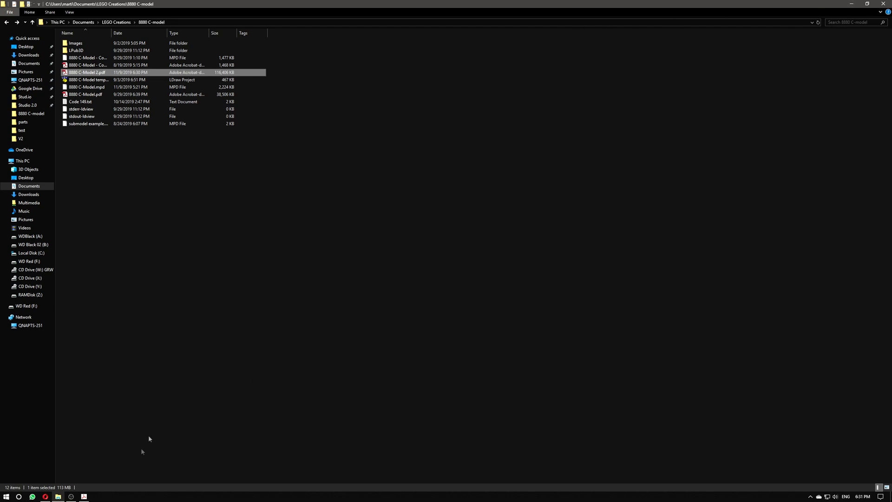
click(85, 497)
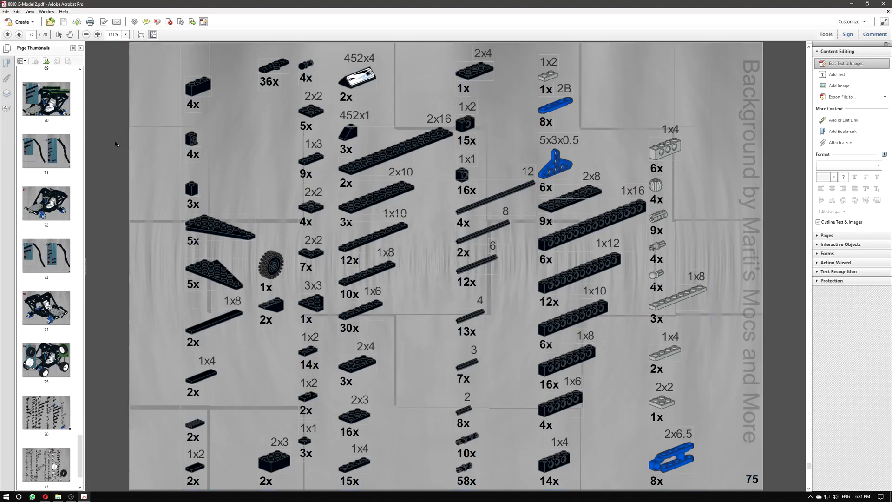
Step: Save the document under the new name 8880 C-Model 3.pdf in the 8880 C-model folder
click(232, 90)
click(313, 285)
click(121, 196)
click(6, 12)
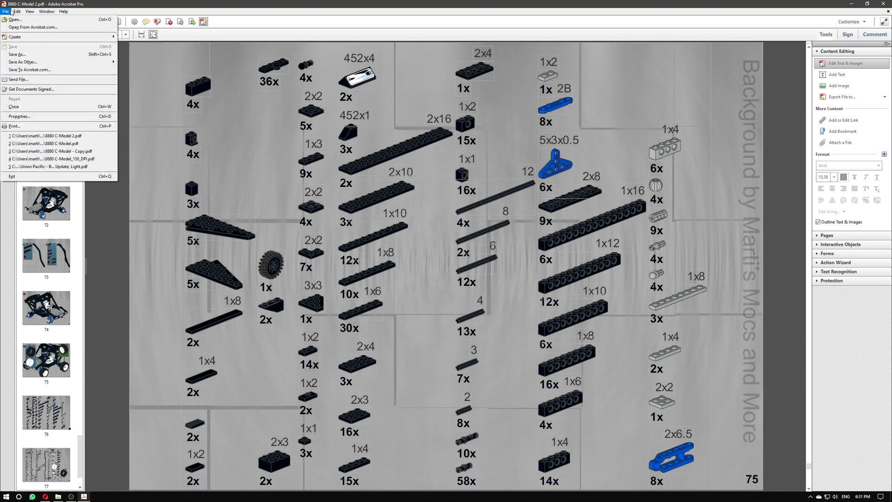
click(31, 55)
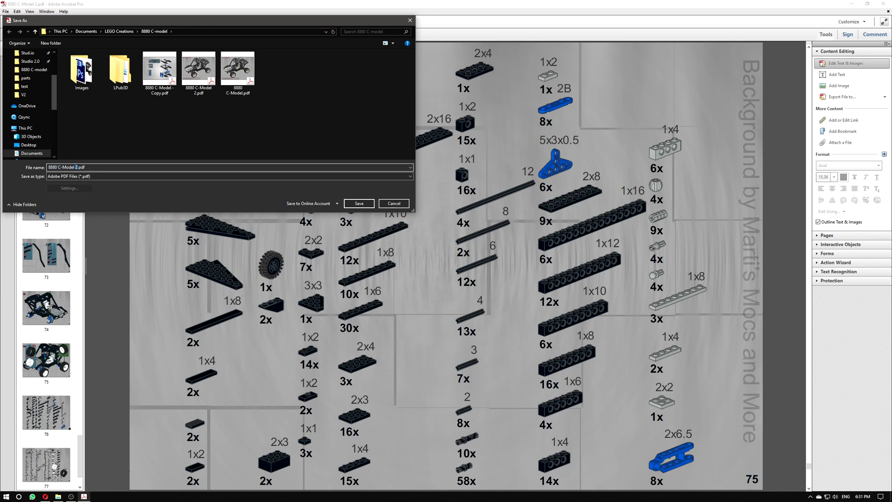
click(359, 203)
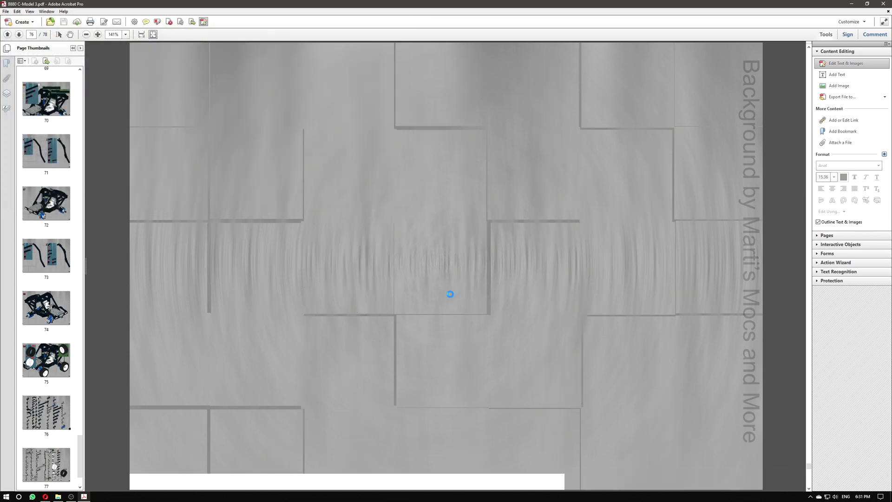
Step: Switch to File Explorer to compare the file sizes of 8880 C-Model 2.pdf and 8880 C-Model 3.pdf, and return to Acrobat
click(58, 497)
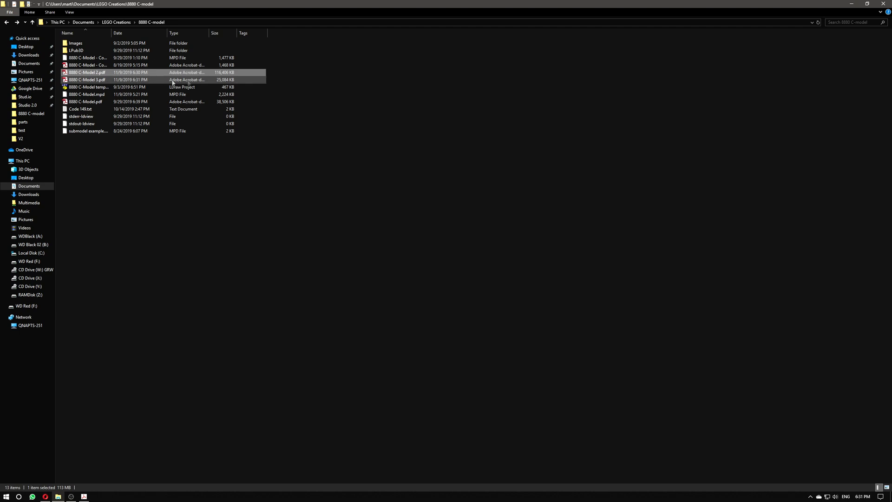
click(220, 81)
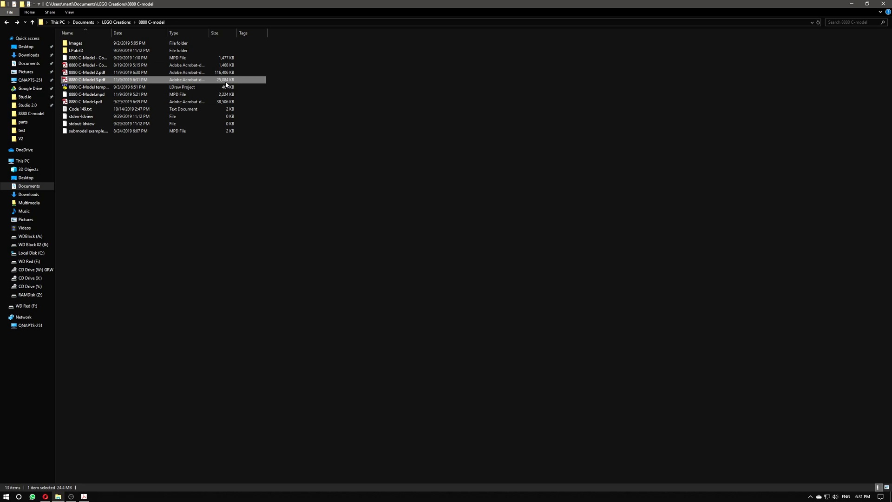
double_click(91, 81)
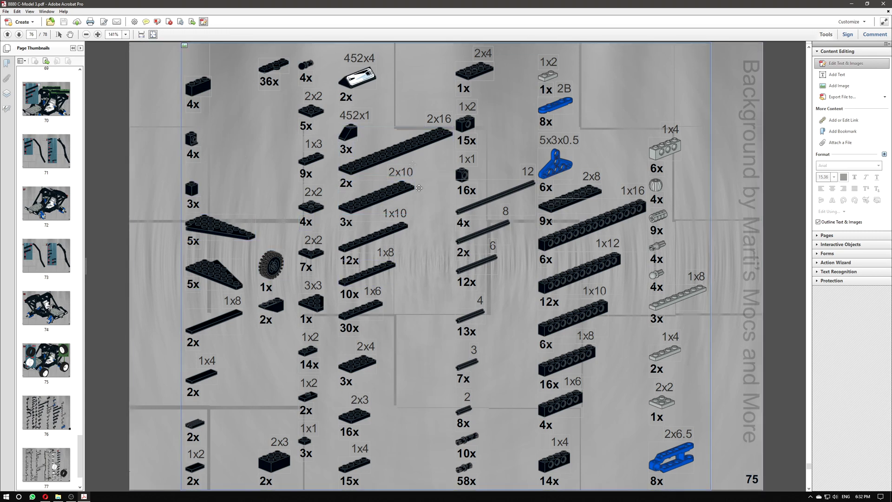
click(58, 497)
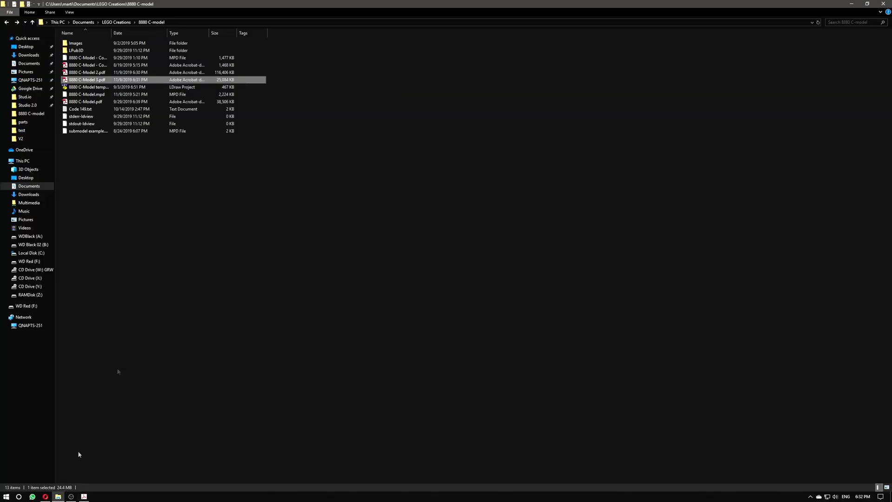
double_click(224, 80)
Step: Move the 2x16 plate image left over the 1x3 plate and the 2x10 plate image right beside the blue 5x3x0.5 part, and save the document
drag(401, 152, 281, 151)
click(503, 159)
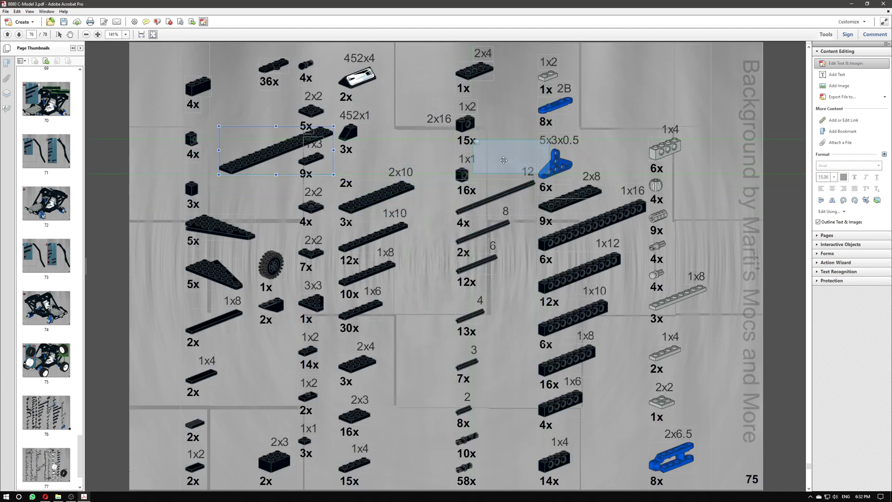
drag(502, 160, 503, 160)
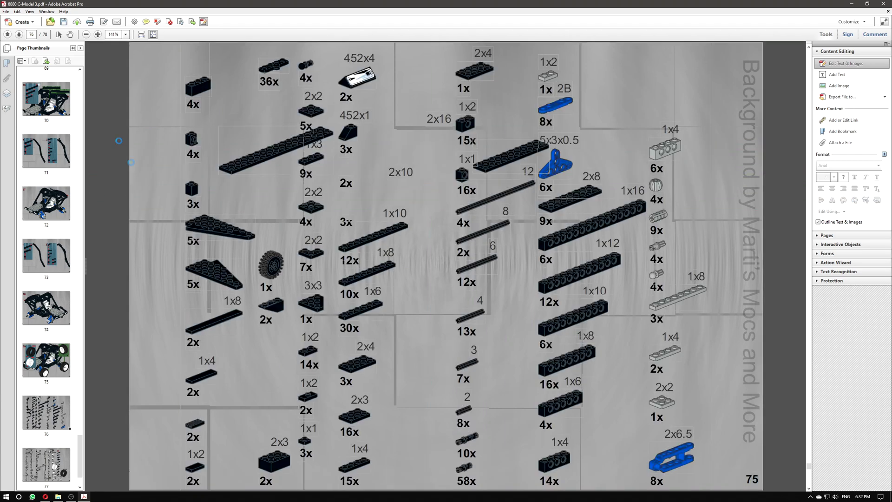
Step: Check the file size of the resaved 8880 C-Model 3.pdf in File Explorer and go back to Acrobat
click(58, 497)
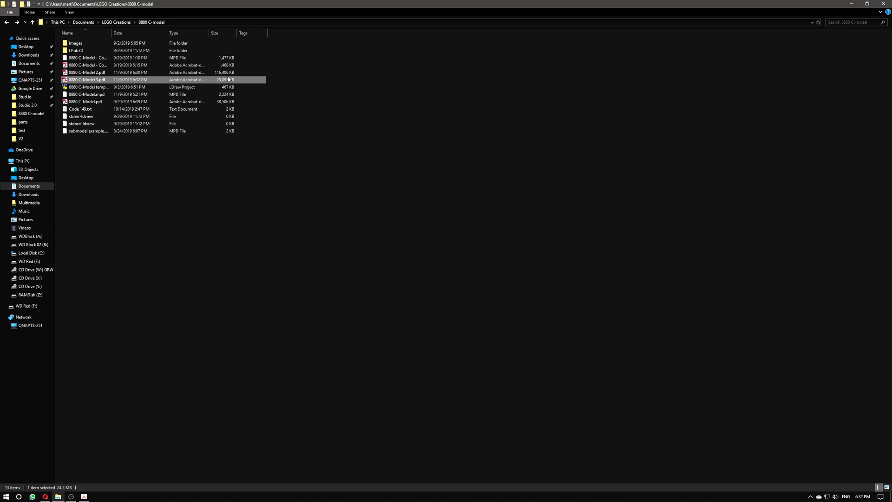
key(shift+Up)
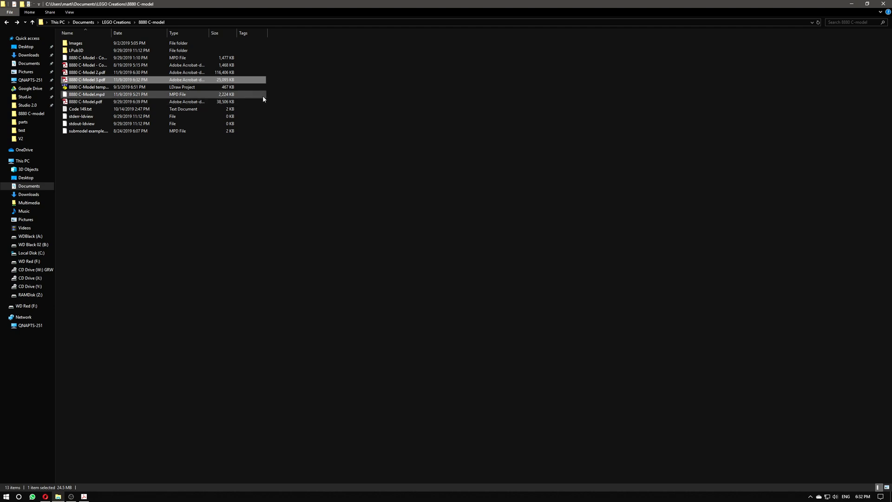
key(Return)
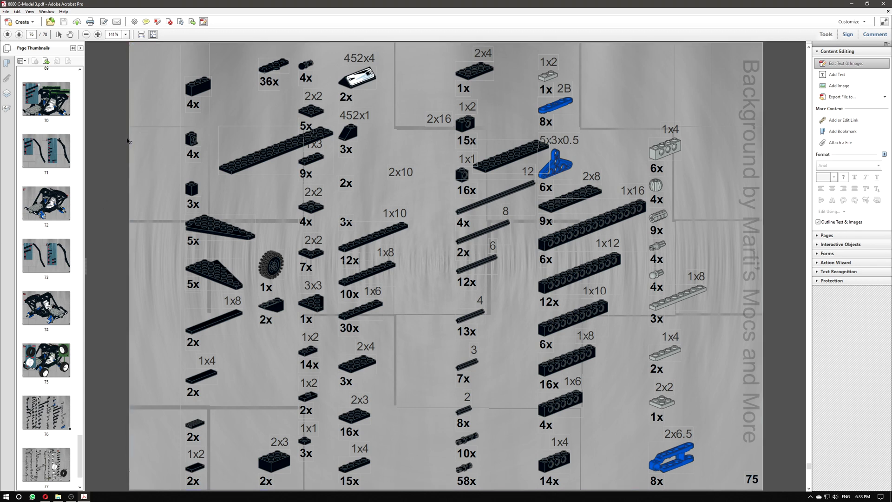
Step: Look over the alternative save formats, including Reduced Size PDF and Optimized PDF, and leave them without choosing one
click(7, 12)
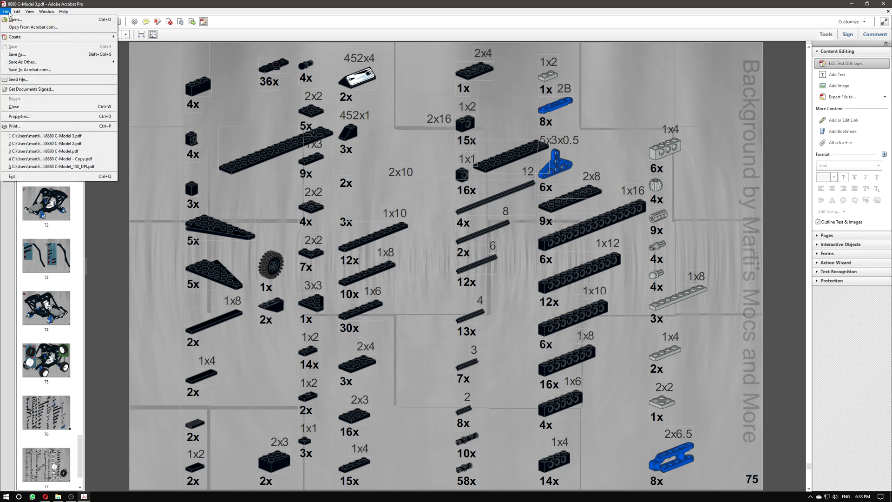
mouse_move(29, 65)
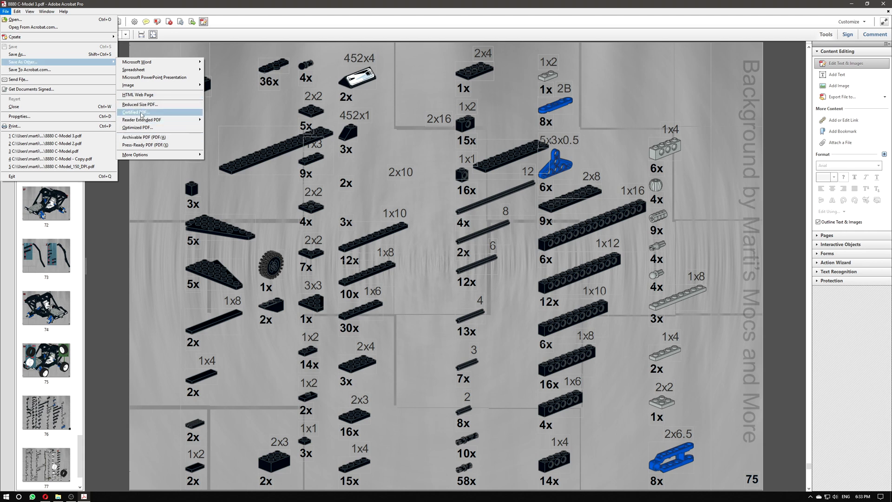
click(111, 207)
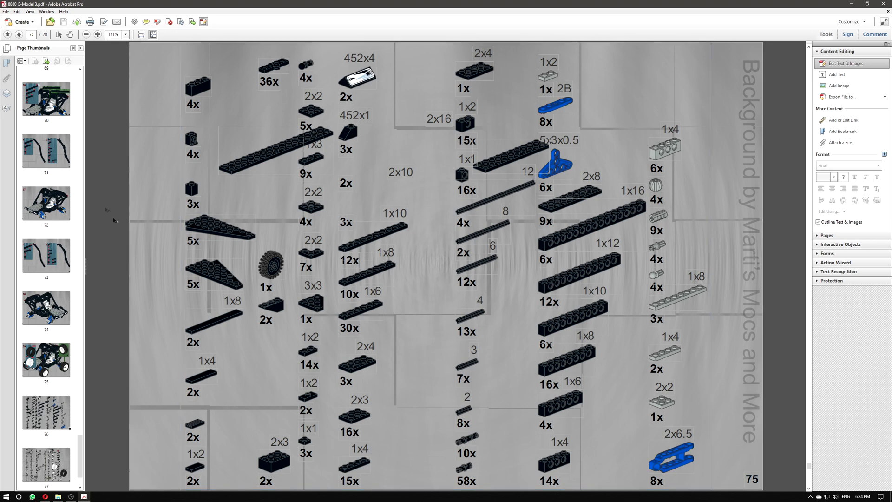
Step: Review the preceding instruction pages, going back from the parts list through the pages numbered 74, 73 and 72
scroll(731, 349, up, 1)
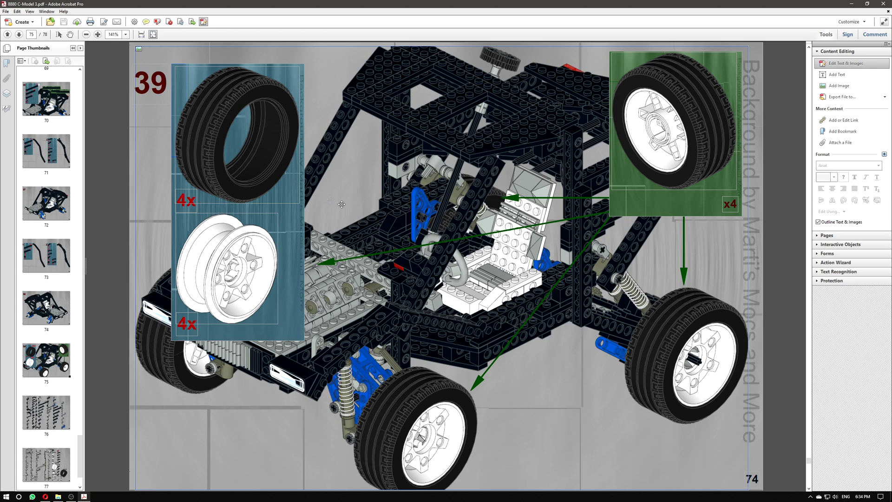
scroll(371, 211, up, 1)
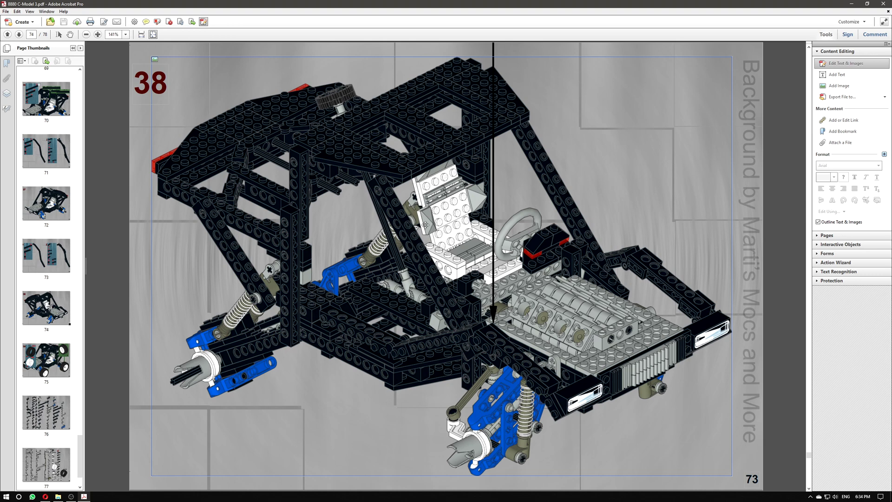
scroll(432, 279, up, 1)
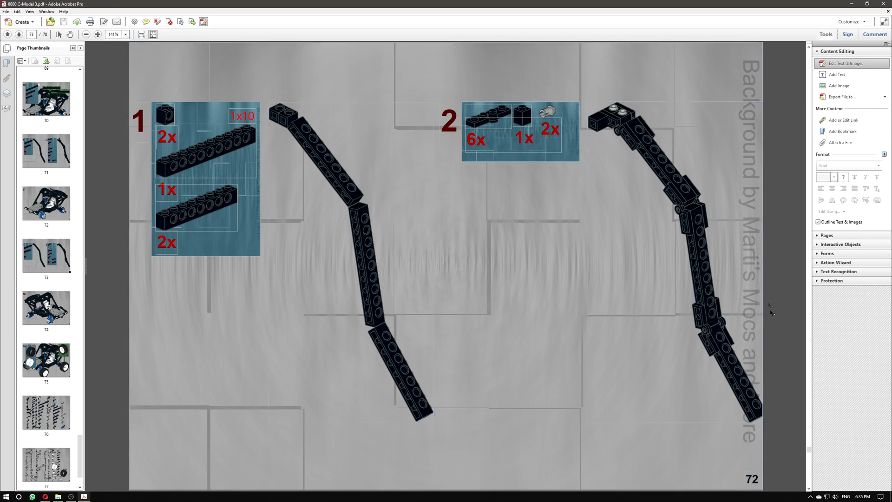
scroll(323, 283, up, 2)
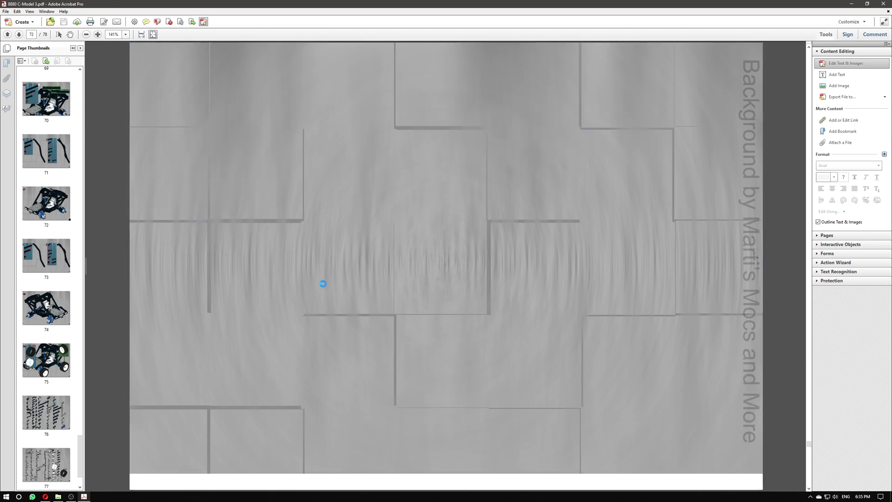